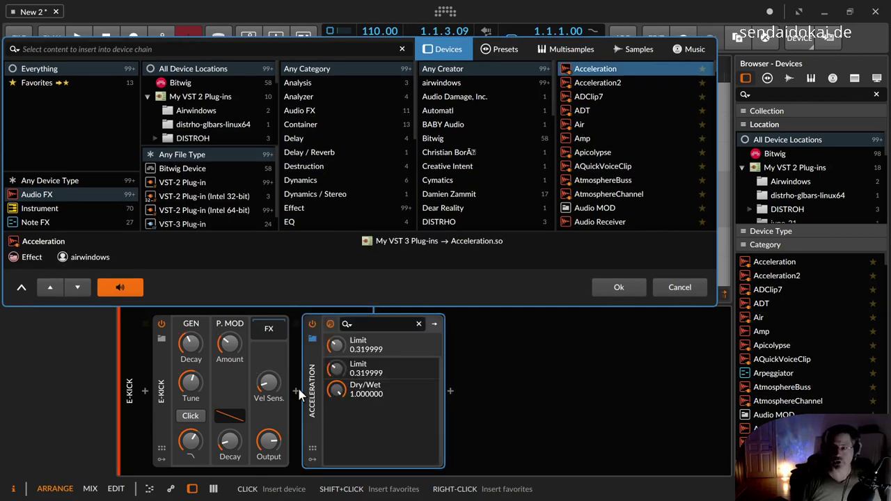
Find the P-O-Puncher preset by searching for "p-o" and insert it after the E-Kick device.
key("Tab")
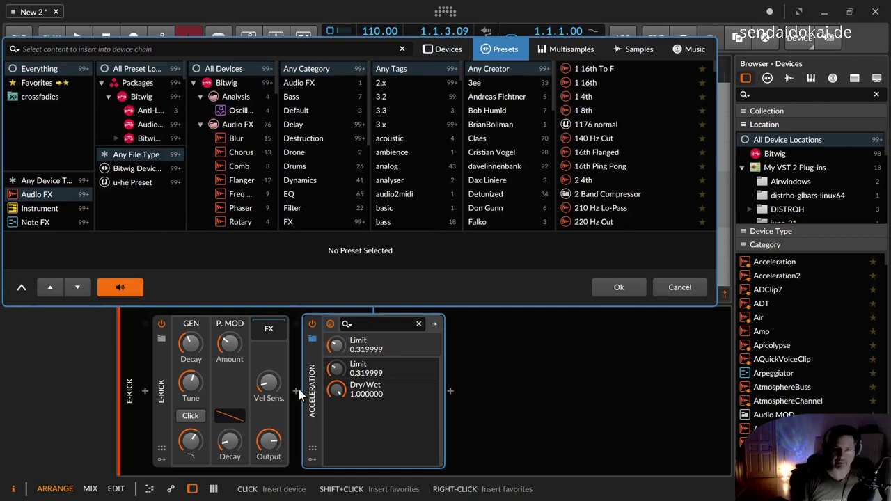
type("p")
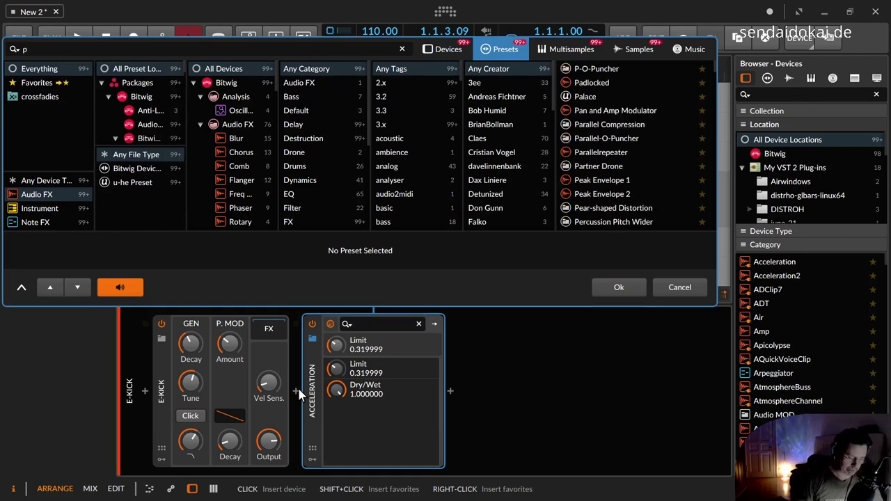
type("-o")
key("Down")
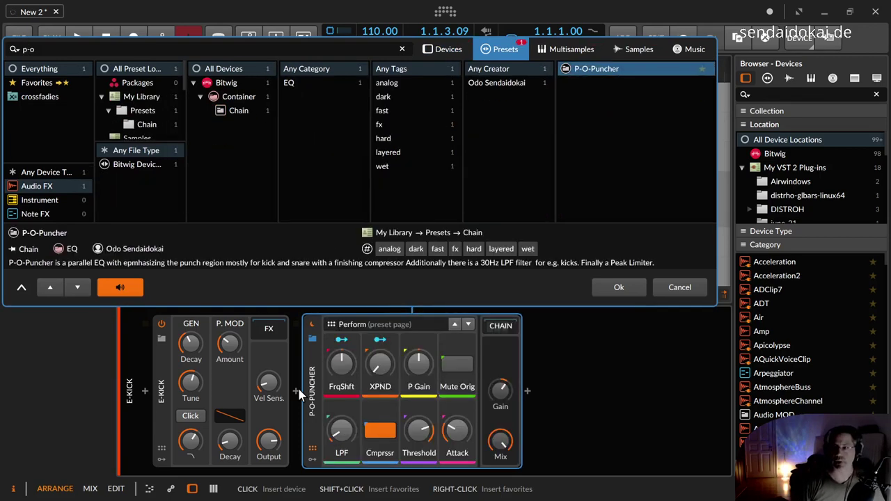
key("Return")
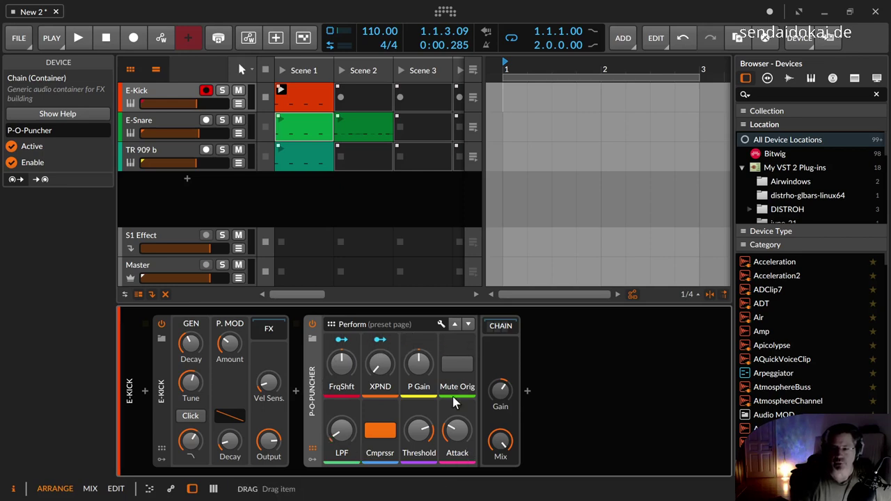
left_click(501, 327)
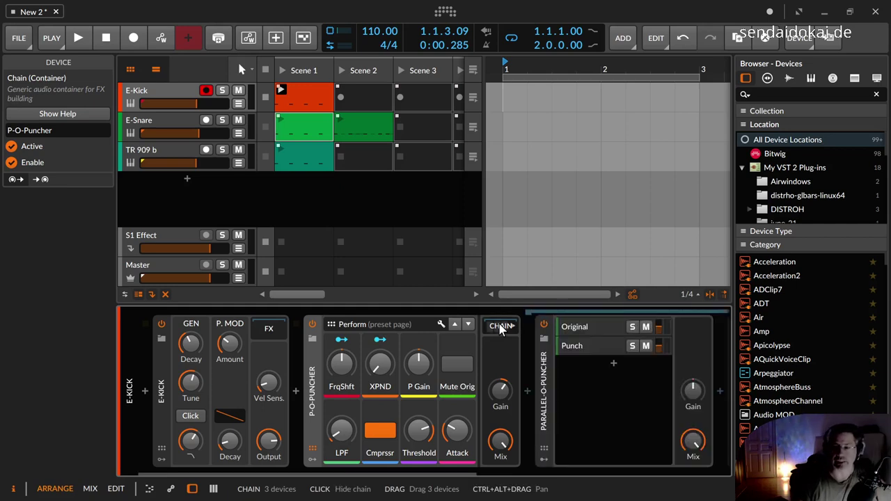
left_click(546, 391)
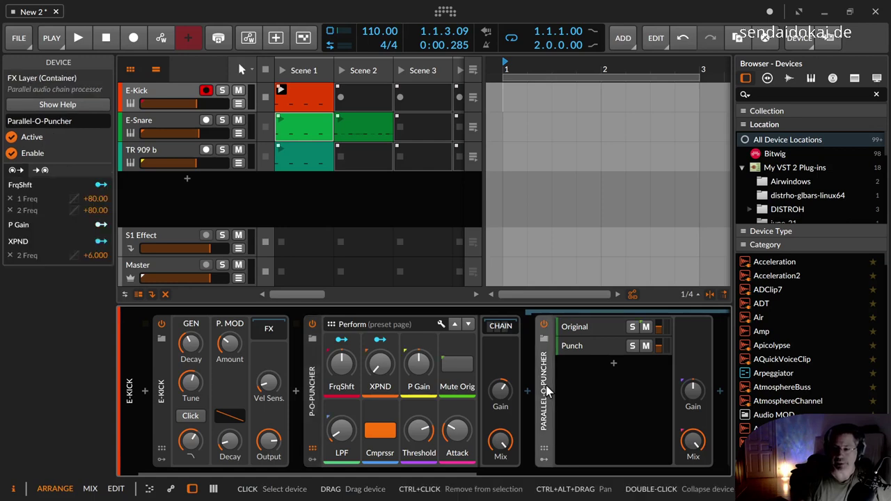
left_click(608, 345)
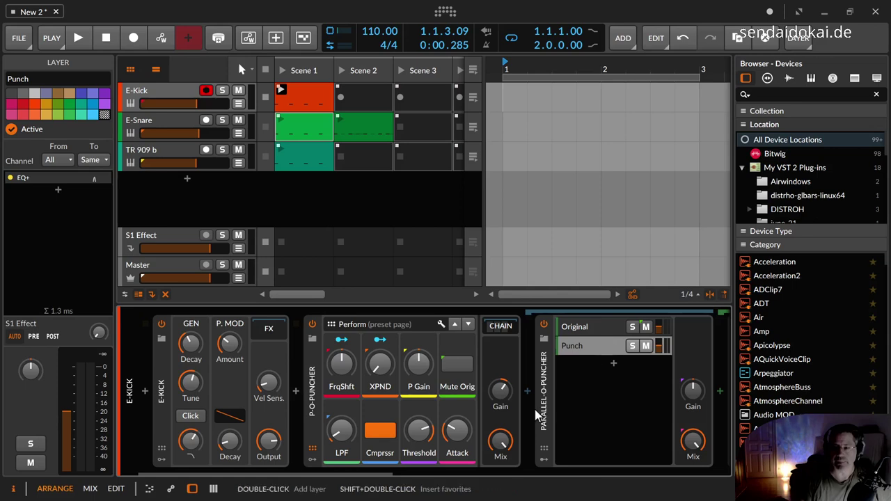
left_click_drag(390, 474, 477, 478)
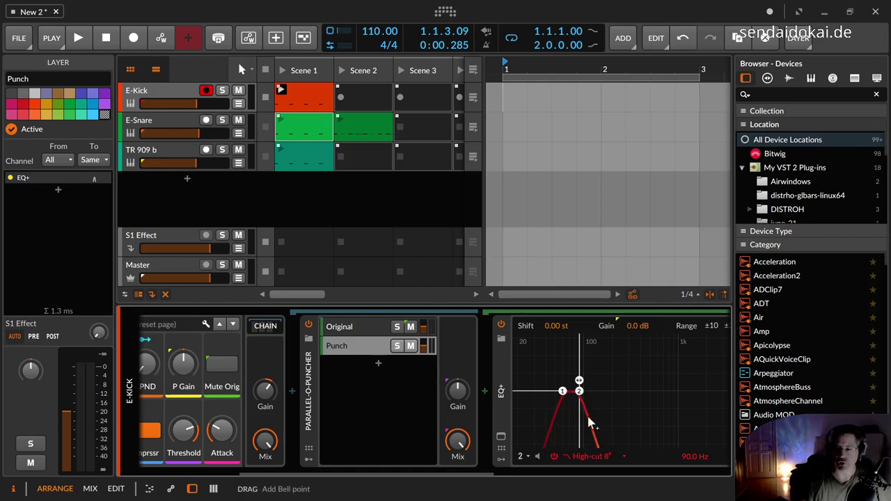
left_click_drag(473, 479, 429, 481)
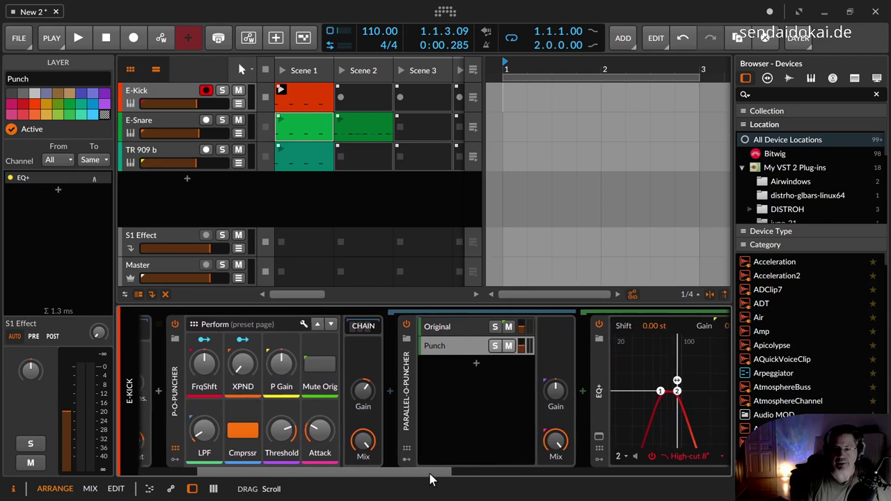
Play the kick briefly with P-O-Puncher bypassed, re-enable the device, and hide the Inspector.
left_click(178, 327)
key("space")
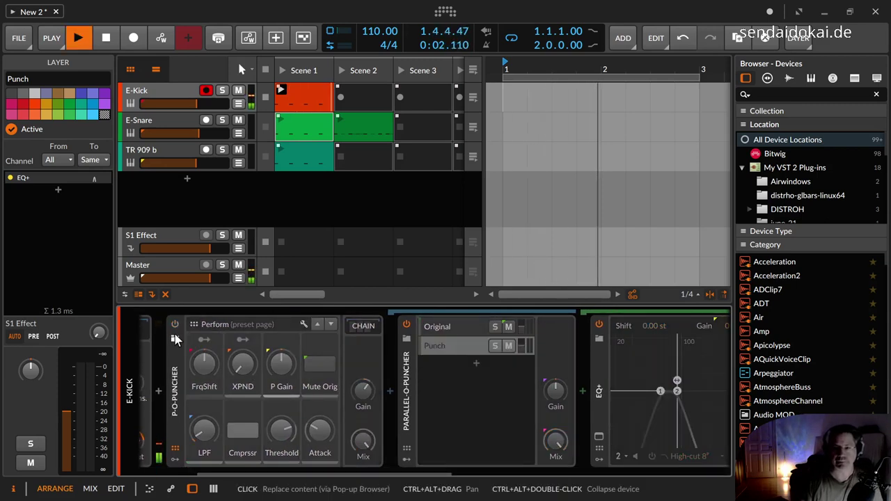
key("space")
left_click(175, 327)
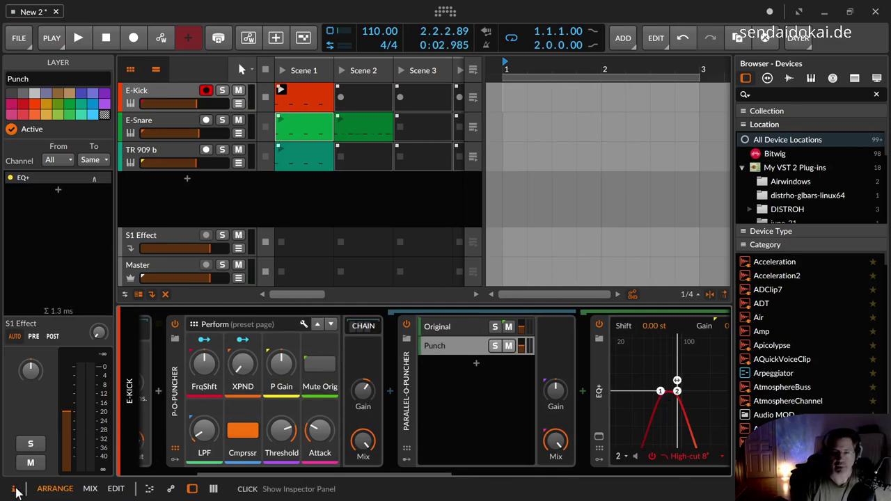
left_click(12, 488)
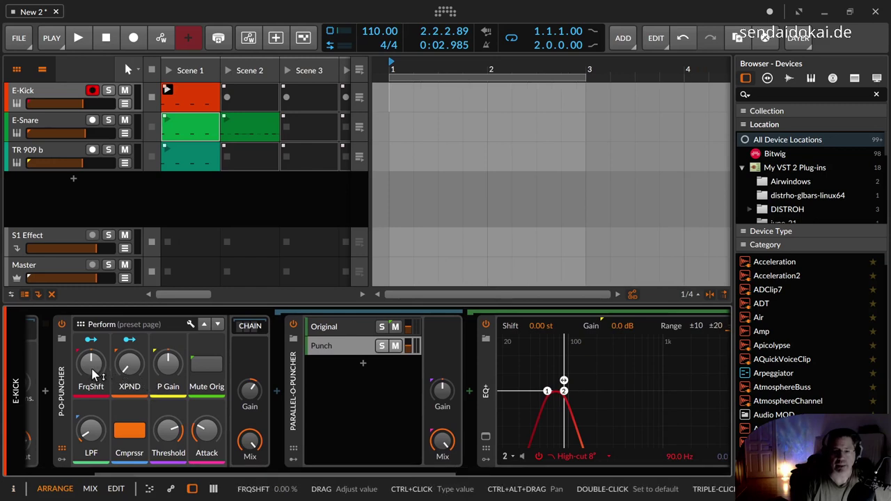
Try FrqShft at about 2.5% and about -0.9% and reset it to its default of 0%.
mouse_move(91, 364)
left_mouse_down()
mouse_move(91, 320)
mouse_move(92, 390)
mouse_move(91, 317)
mouse_move(95, 372)
left_mouse_up()
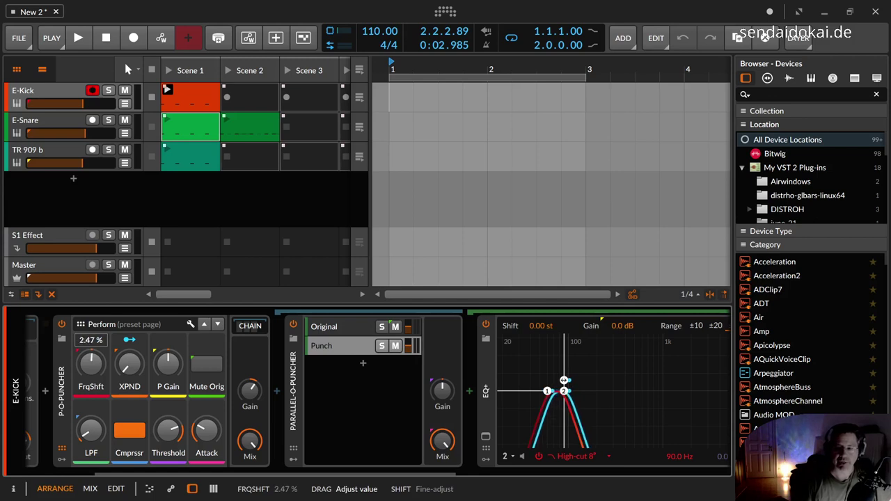
left_click_drag(92, 366, 96, 379)
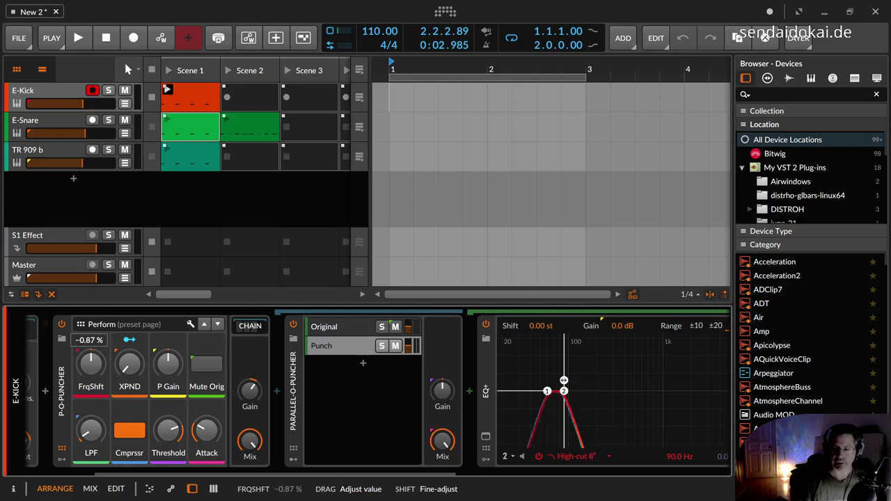
double_click(91, 367)
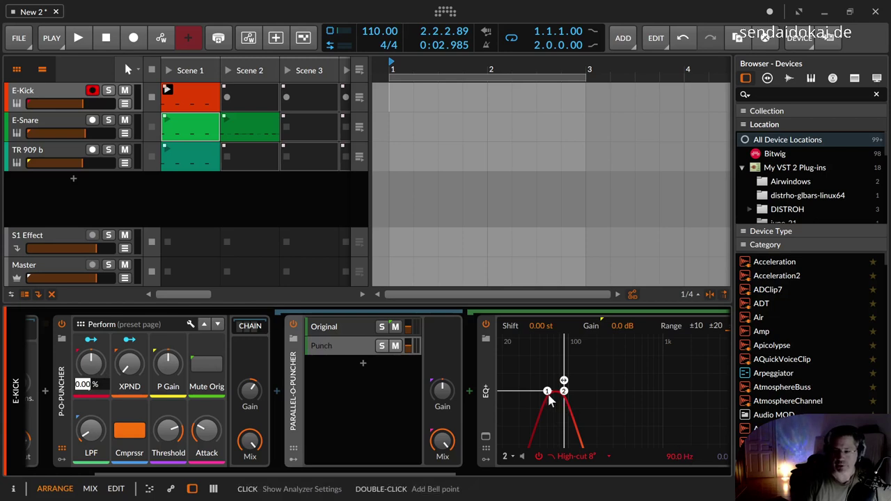
Select the low-cut and high-cut bands in EQ+, nudge the high-cut to 89 Hz, and undo that change.
left_click(548, 392)
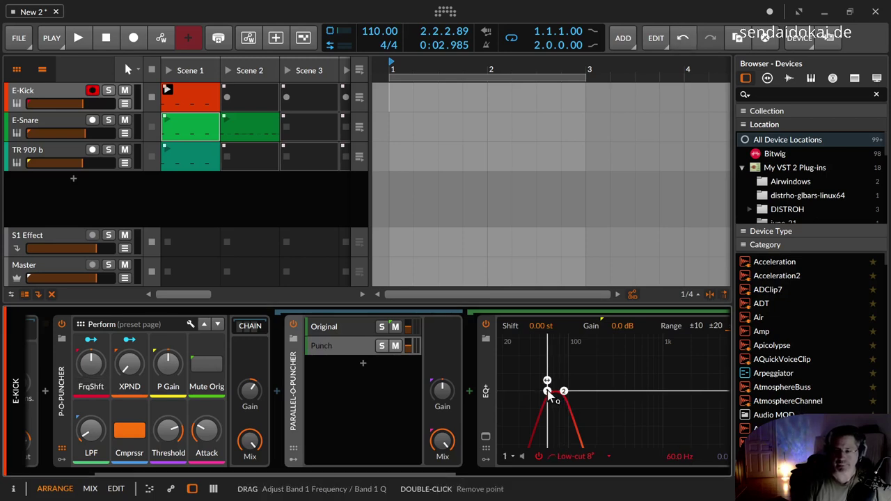
left_click(564, 392)
left_click_drag(563, 392, 563, 391)
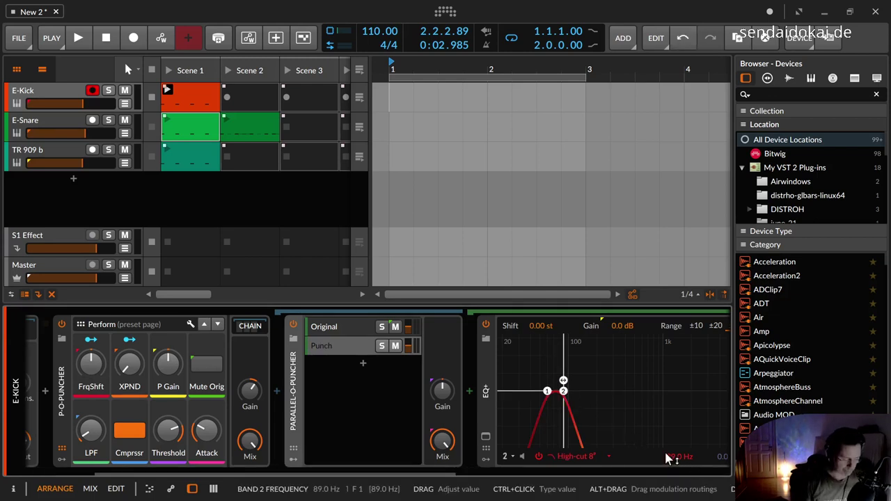
key("ctrl+z")
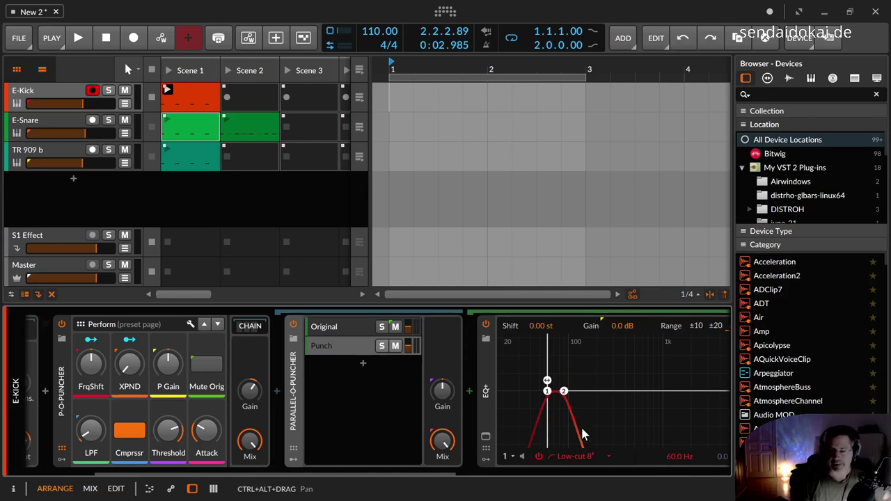
Try P Gain at about +10.7 dB and lower before resetting it to default, and toggle Mute Orig on and off.
left_click_drag(125, 373, 167, 359)
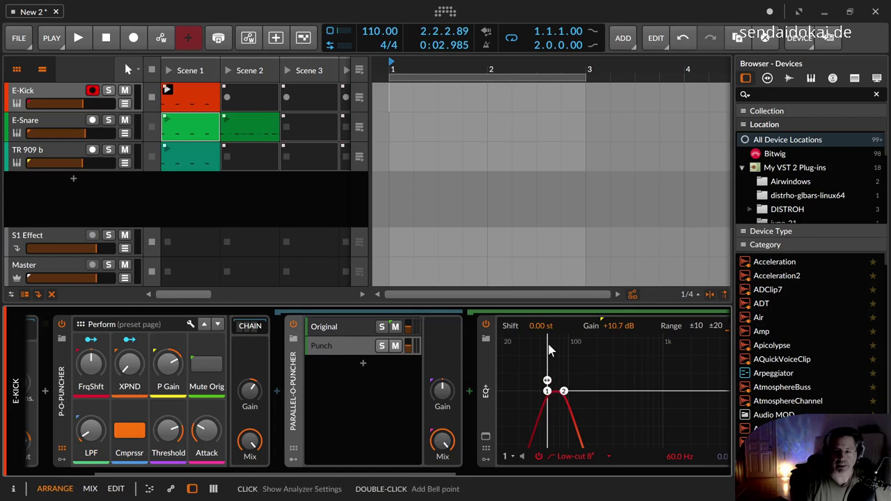
left_click_drag(168, 363, 167, 396)
double_click(166, 370)
left_click(204, 359)
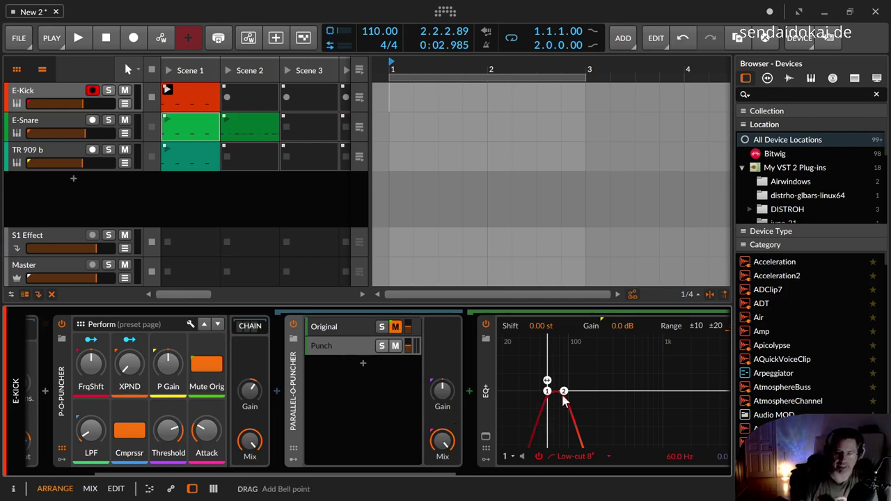
left_click(206, 366)
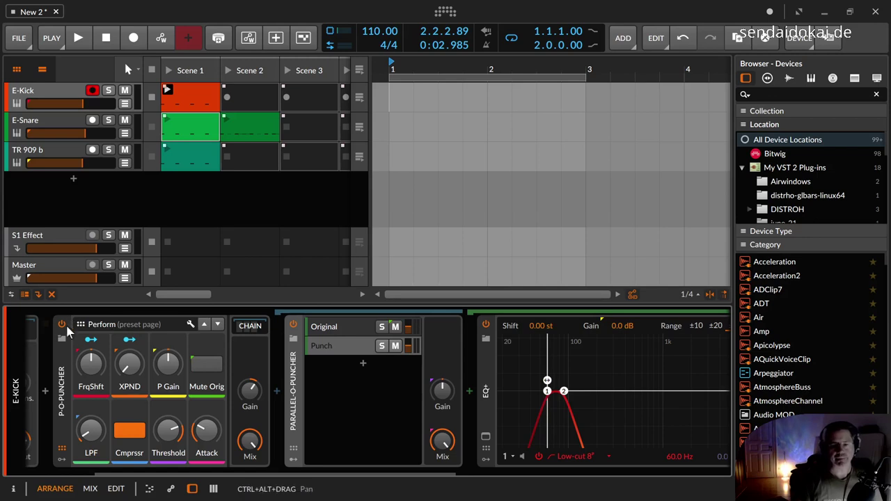
Play the kick briefly and examine the Compressor and Peak Limiter at the end of P-O-Puncher's chain.
key("space")
key("space")
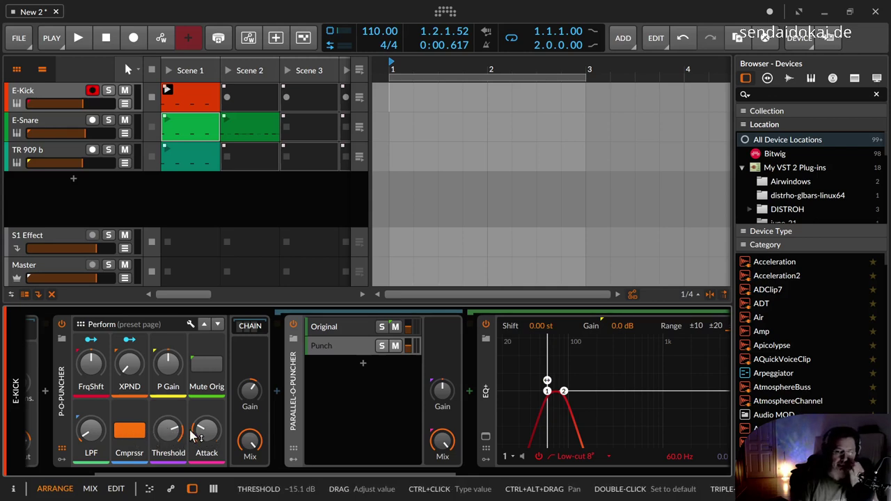
left_click_drag(224, 475, 556, 461)
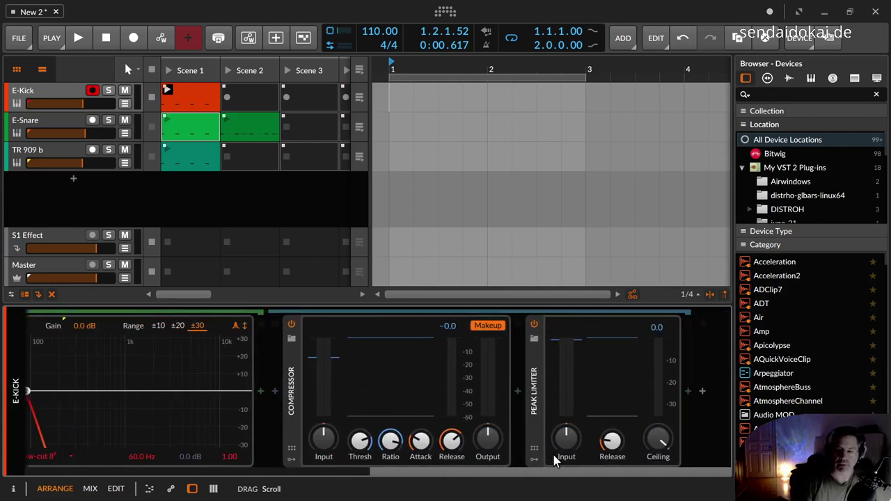
left_click_drag(540, 460, 238, 472)
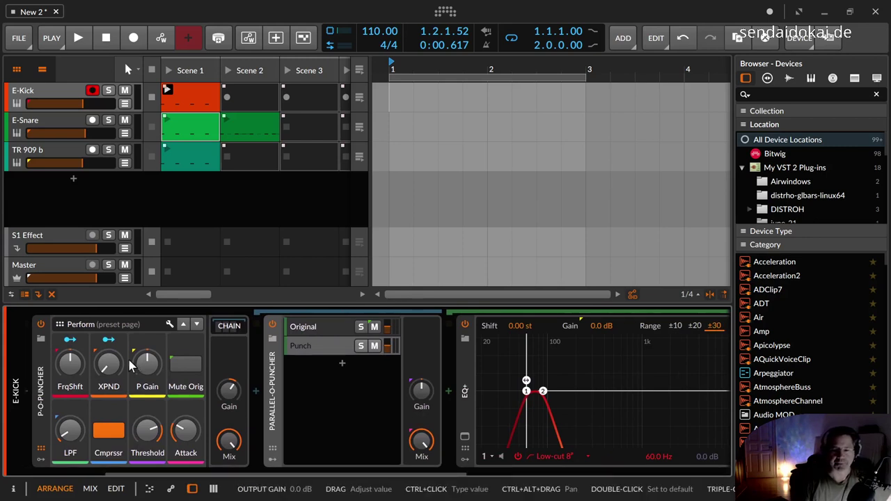
Start playback and compare the kick with P-O-Puncher repeatedly bypassed and enabled, leaving it enabled.
key("space")
left_click(41, 325)
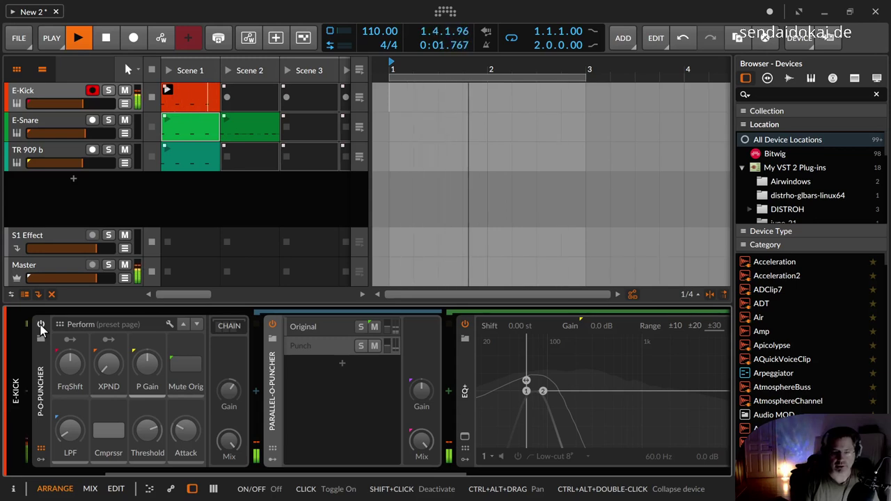
left_click(40, 326)
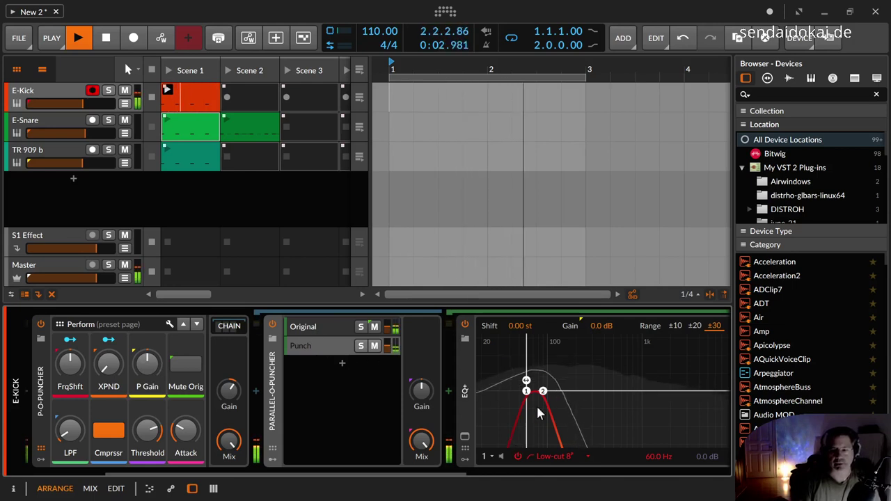
left_click(40, 325)
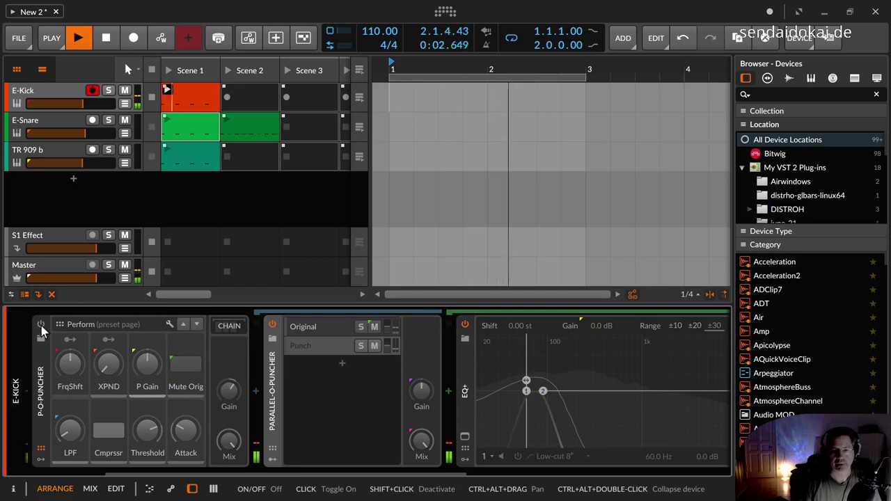
left_click(41, 325)
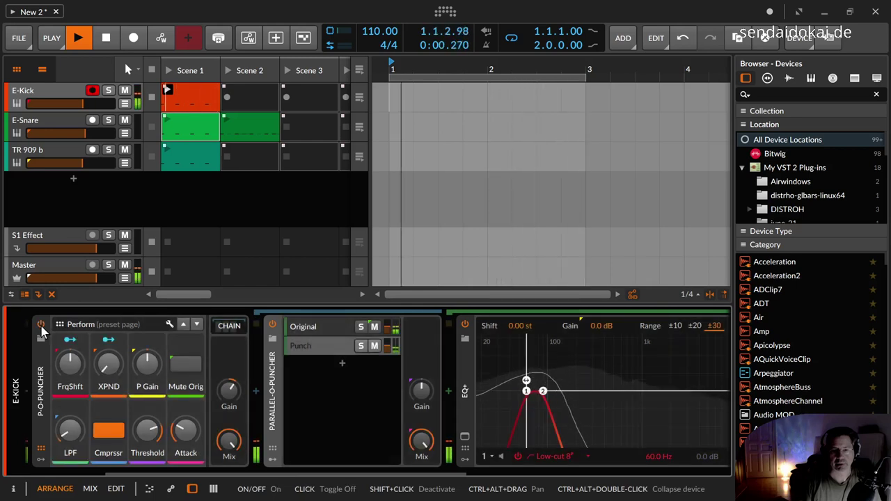
left_click(41, 325)
left_click(41, 325)
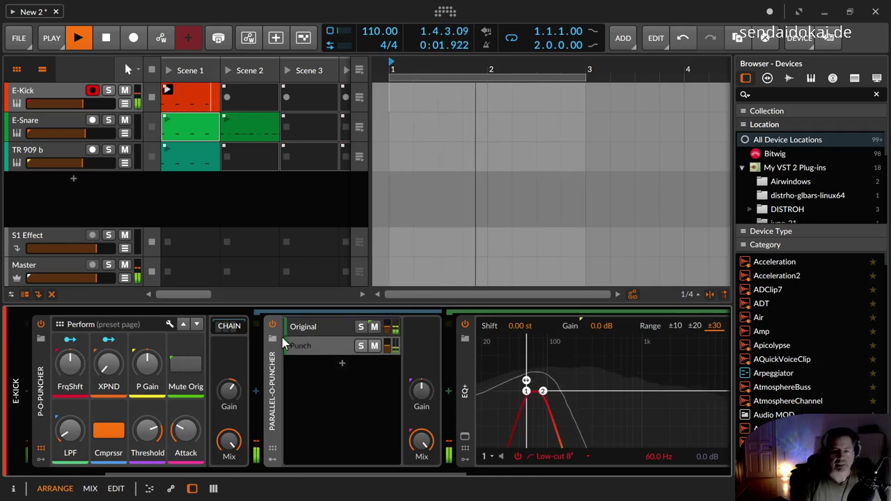
With the original layer temporarily muted, lower FrqShft slightly and set P Gain to +2.0 dB on P-O-Puncher.
left_click(179, 374)
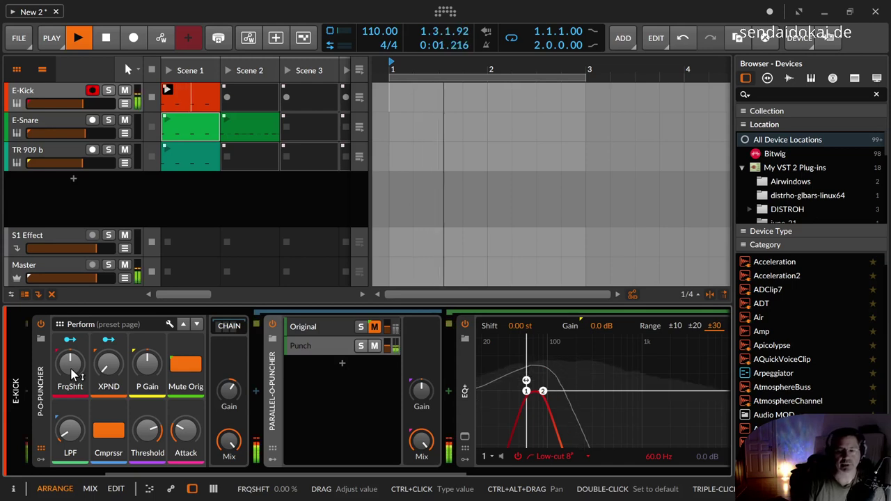
mouse_move(70, 364)
left_mouse_down()
mouse_move(70, 321)
mouse_move(69, 362)
left_mouse_up()
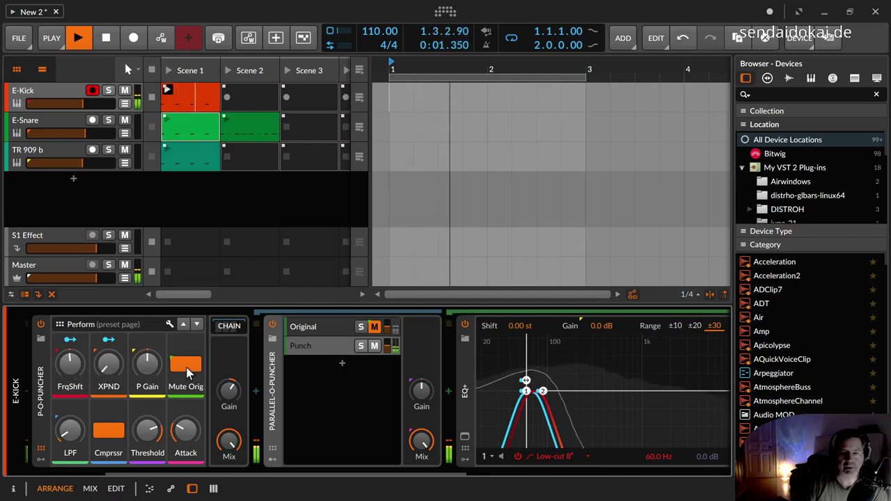
left_click_drag(146, 371, 146, 367)
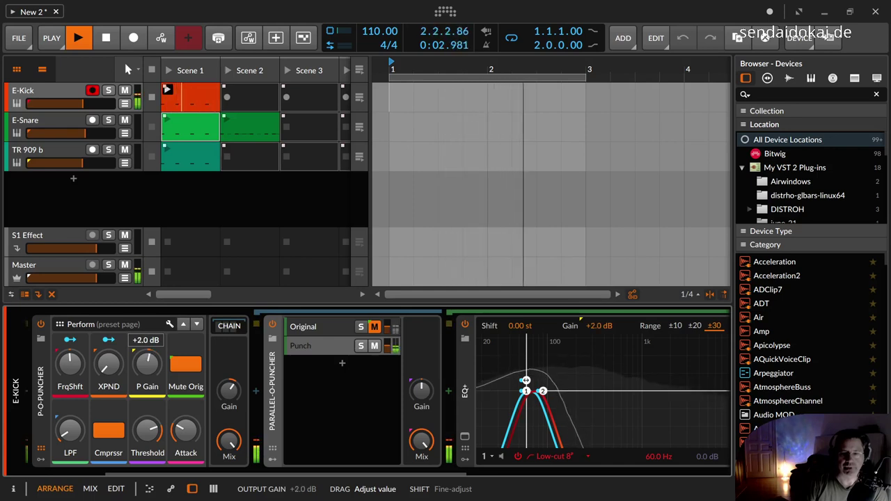
left_click(185, 364)
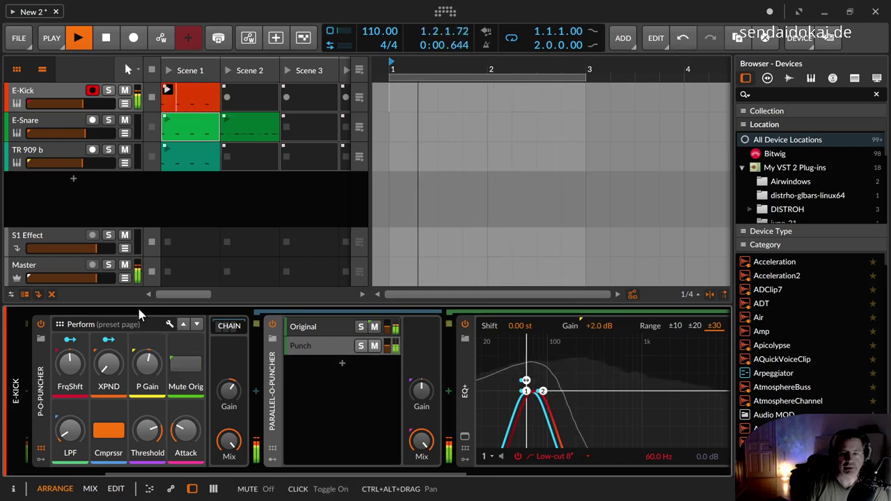
Compare the adjusted kick sound by bypassing P-O-Puncher and enabling it again during playback.
left_click(41, 324)
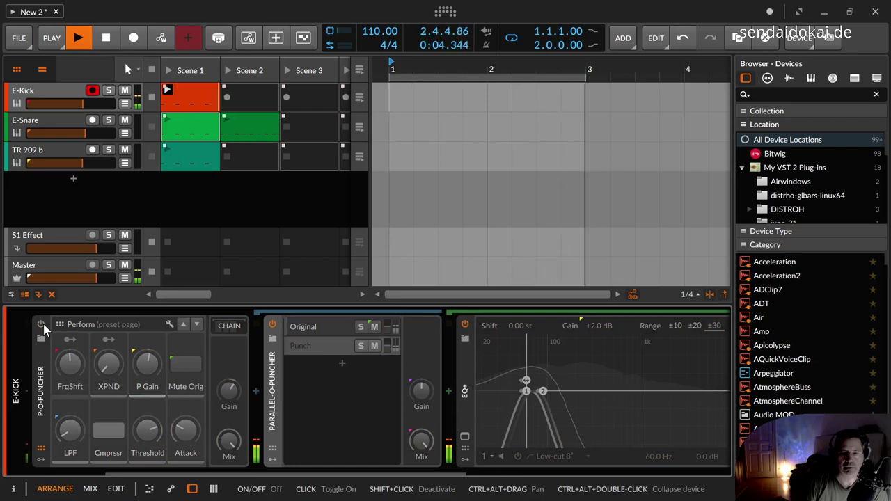
left_click(40, 324)
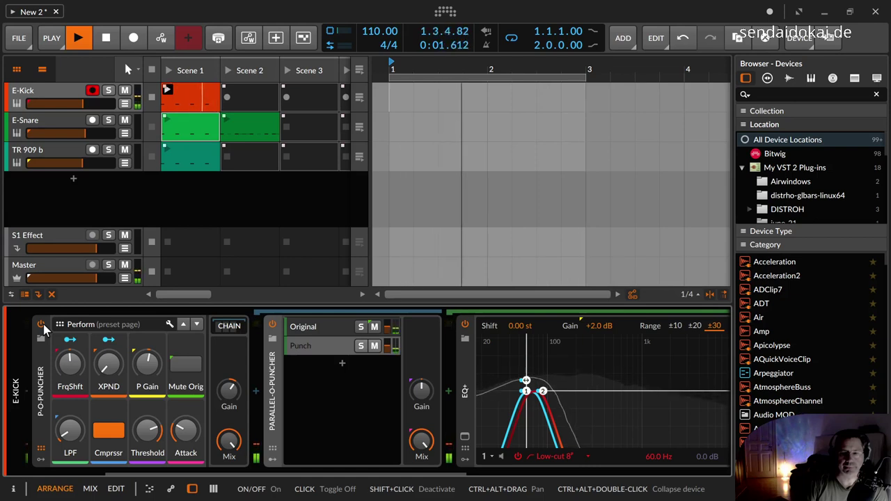
Bypass P-O-Puncher on E-Kick briefly, enable it again, and set FrqShft to 1.53 %.
left_click(43, 325)
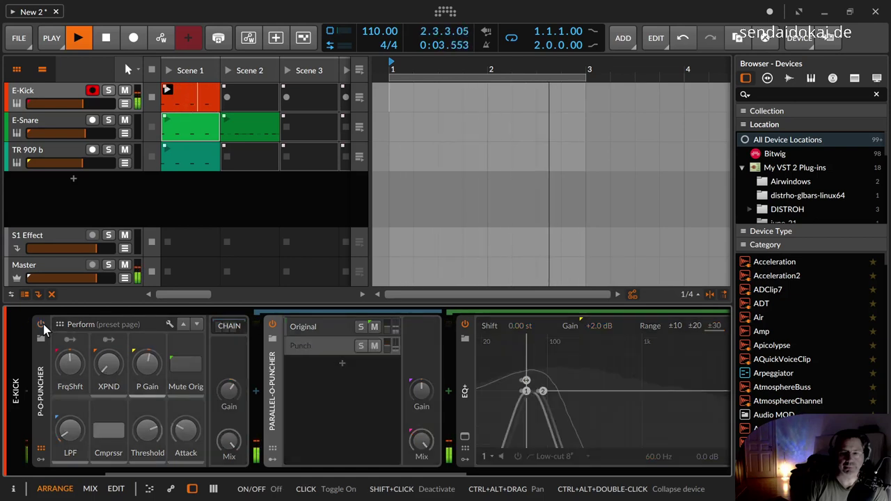
left_click(43, 324)
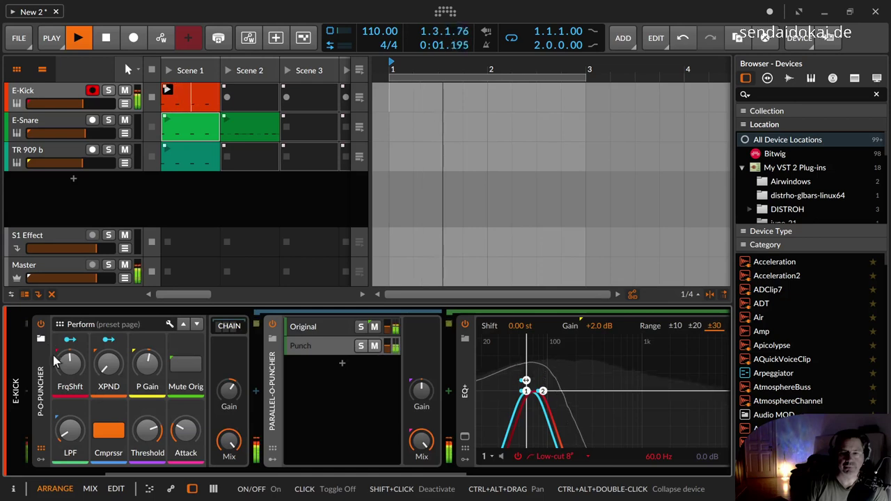
left_click(64, 374)
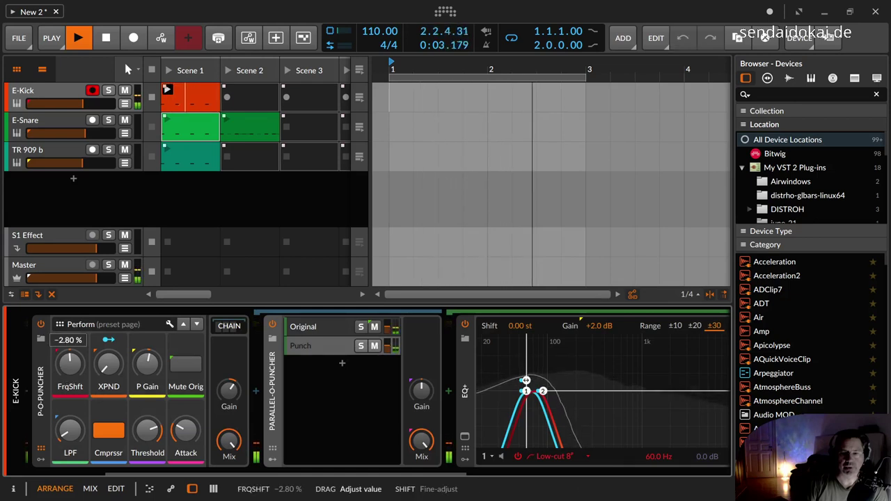
left_click_drag(65, 374, 64, 361)
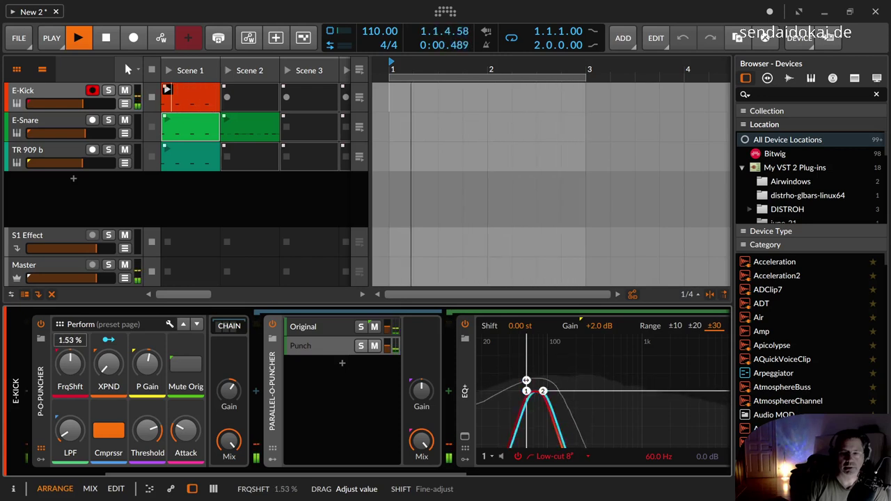
Compare the kick with P-O-Puncher alternately bypassed and enabled during playback, leaving it enabled.
left_click(41, 324)
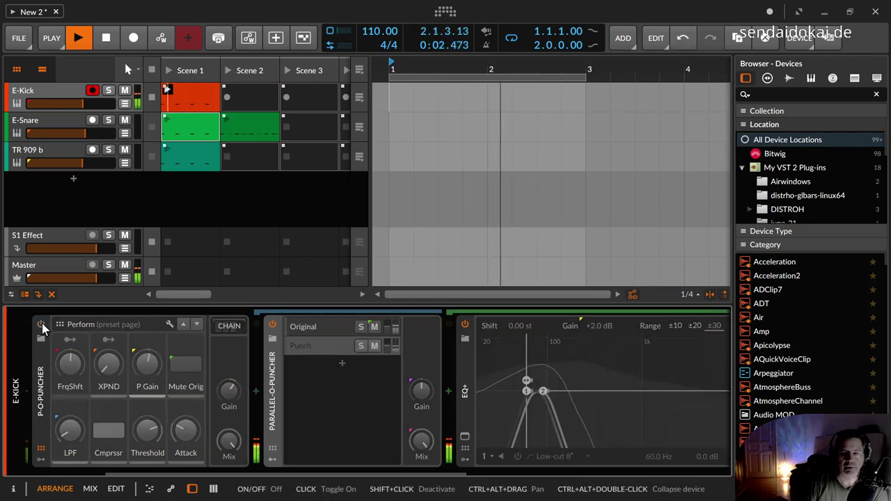
left_click(41, 324)
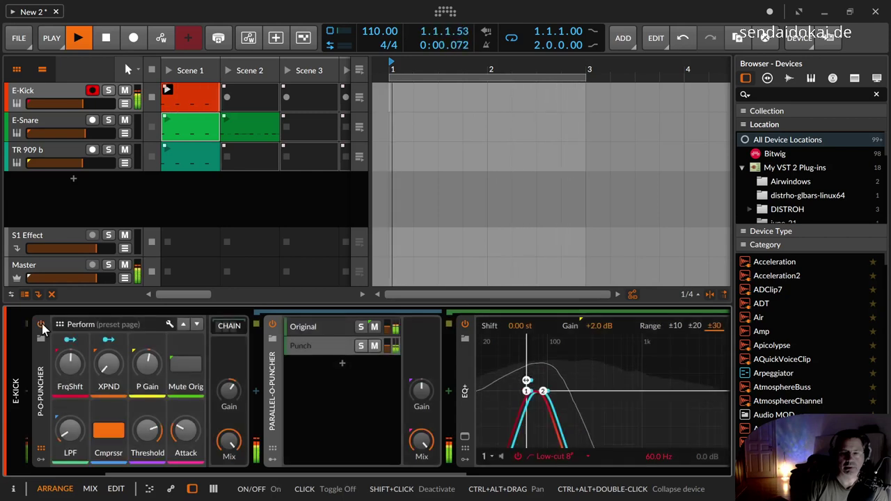
left_click(41, 325)
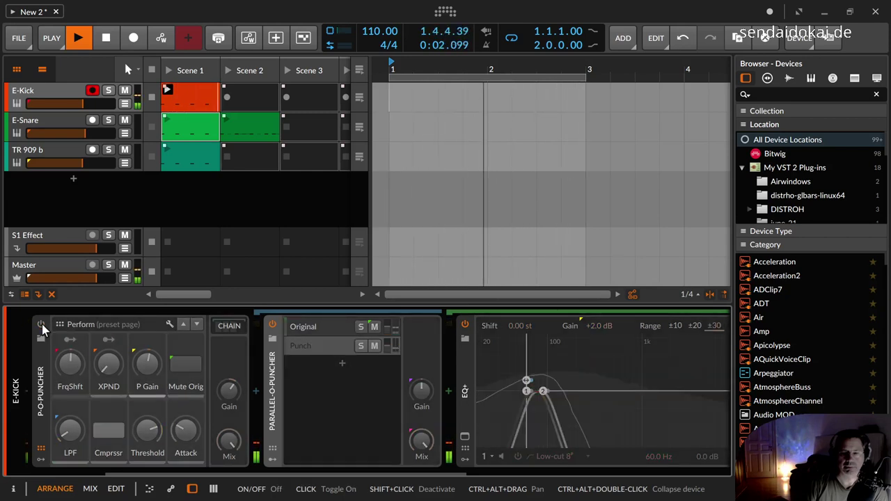
left_click(41, 324)
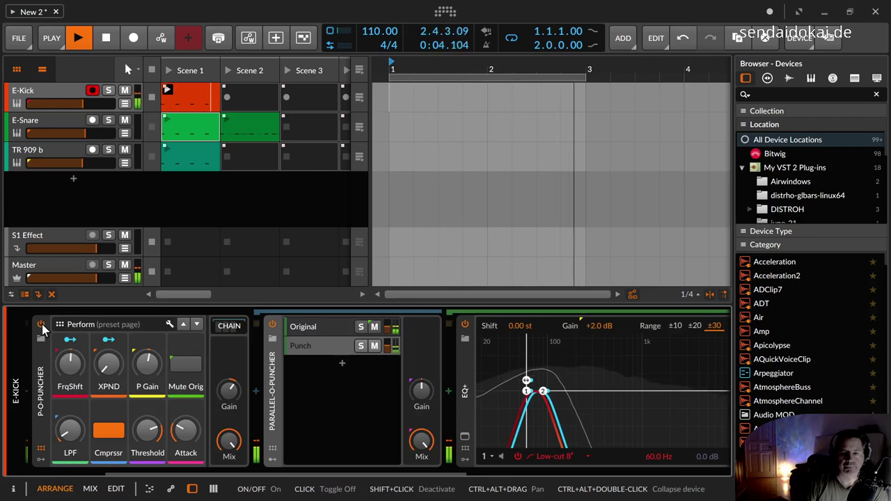
left_click(42, 324)
left_click(42, 324)
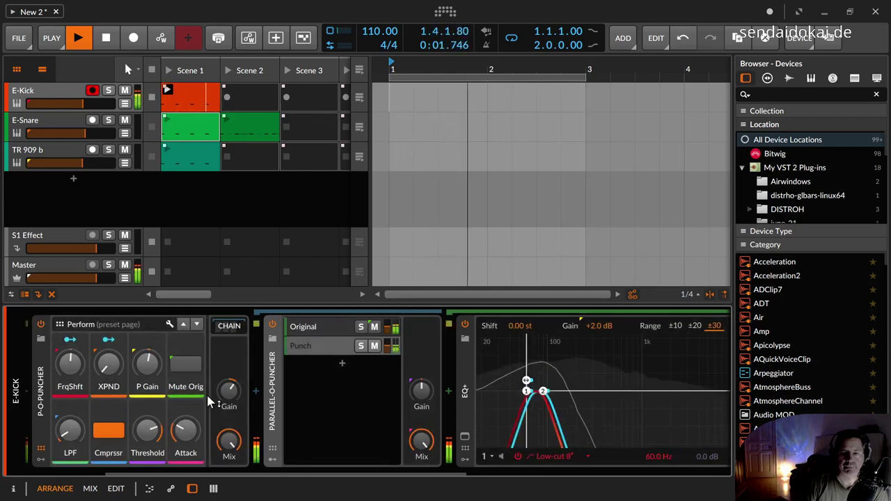
Raise FrqShft slightly on E-Kick's P-O-Puncher with the original layer temporarily muted, and stop playback and the kick clip.
left_click(181, 367)
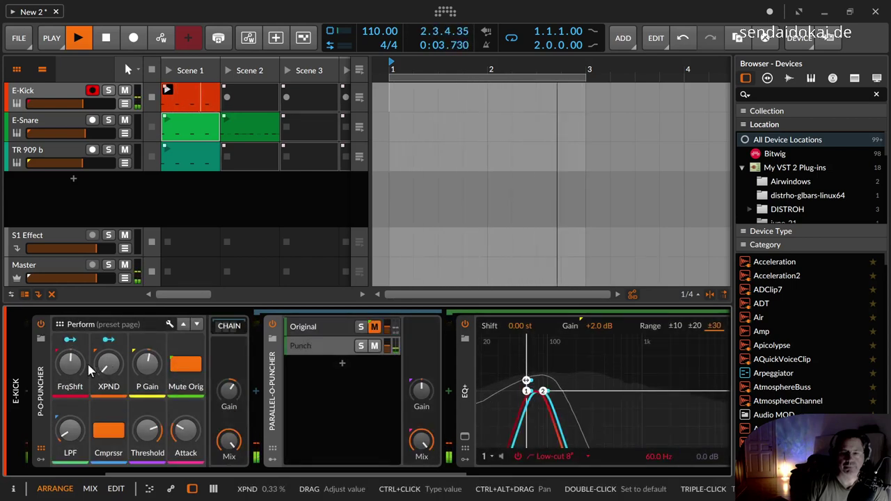
left_click_drag(69, 363, 70, 352)
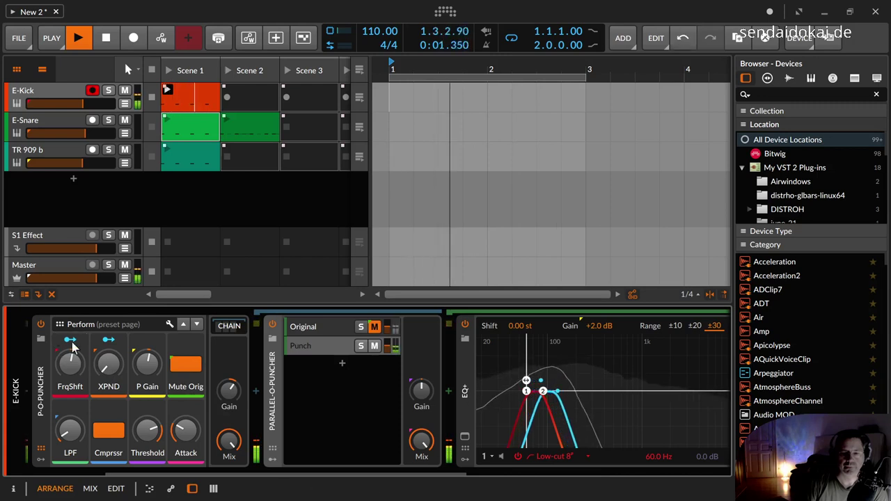
left_click(185, 363)
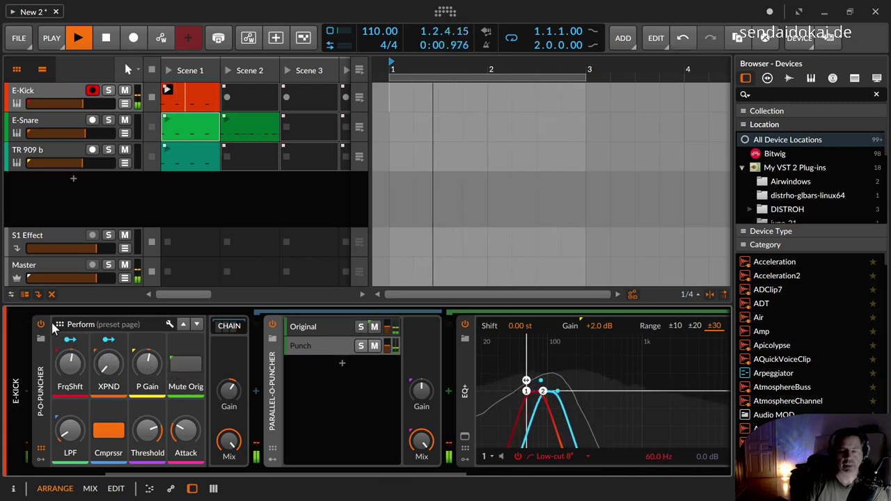
key("space")
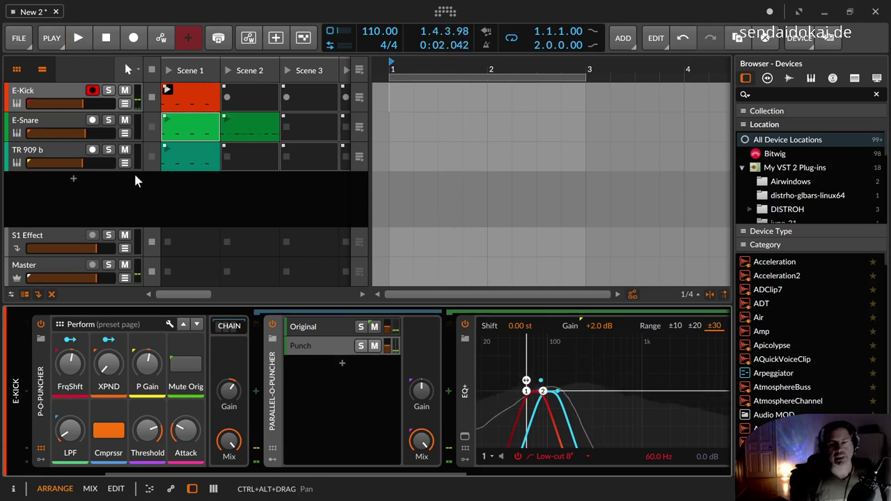
left_click(152, 99)
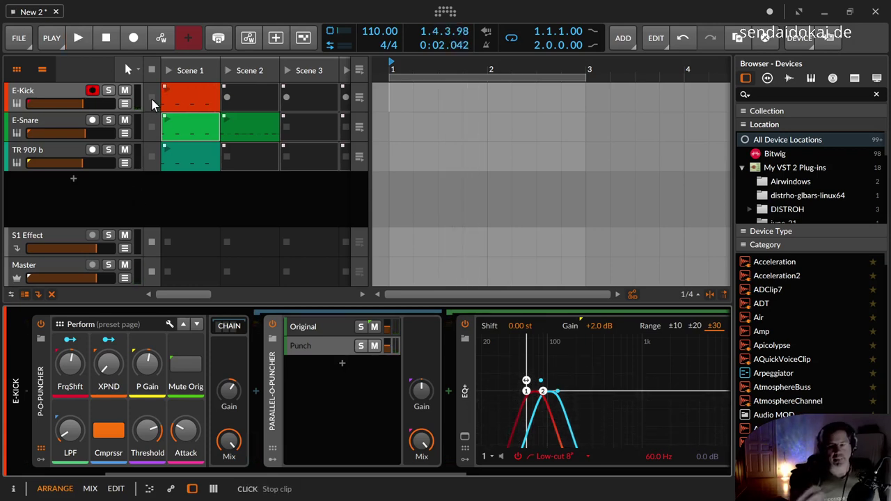
Play E-Snare's Scene 1 clip and compare the snare with P-O-Puncher bypassed and enabled, leaving it enabled, and stop playback.
left_click(76, 123)
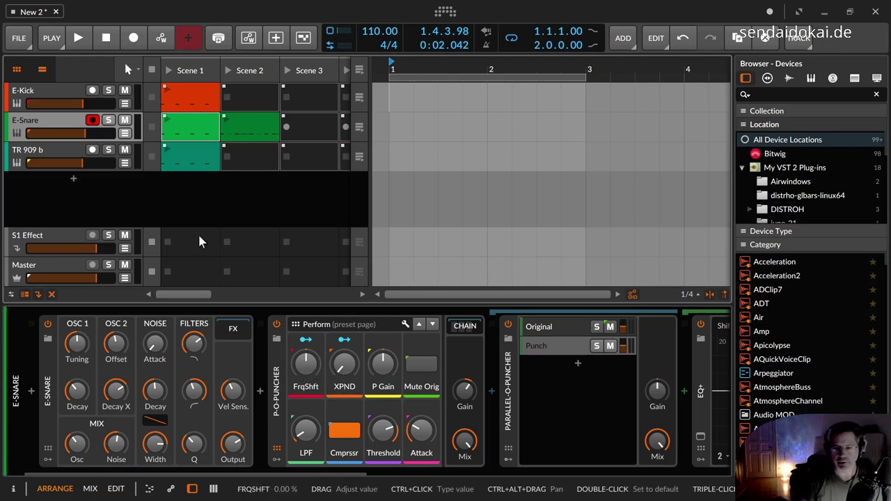
left_click(166, 124)
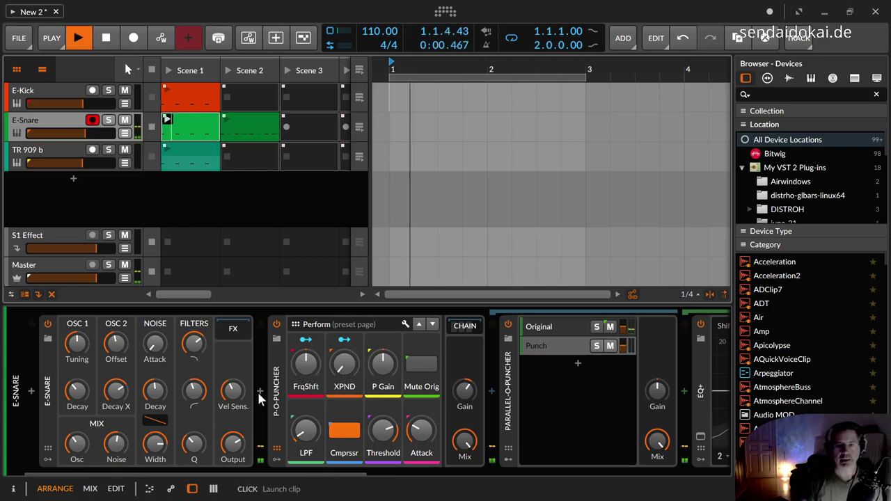
left_click(276, 325)
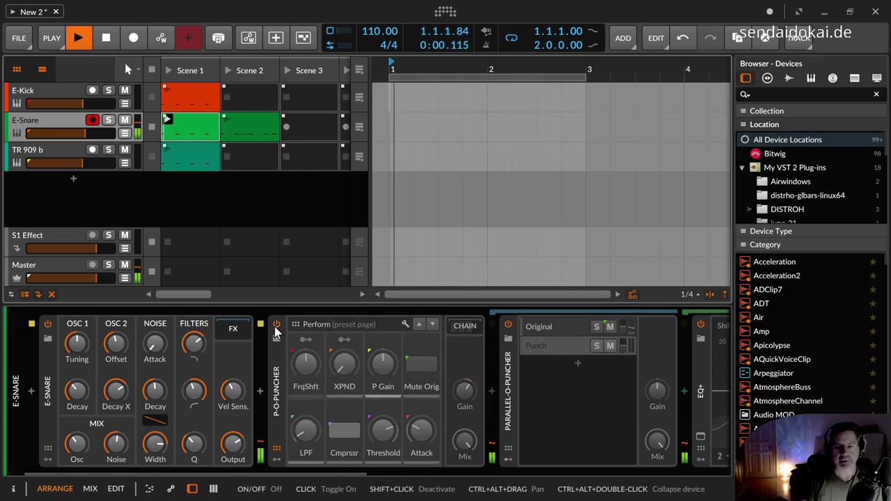
left_click(275, 325)
left_click(275, 325)
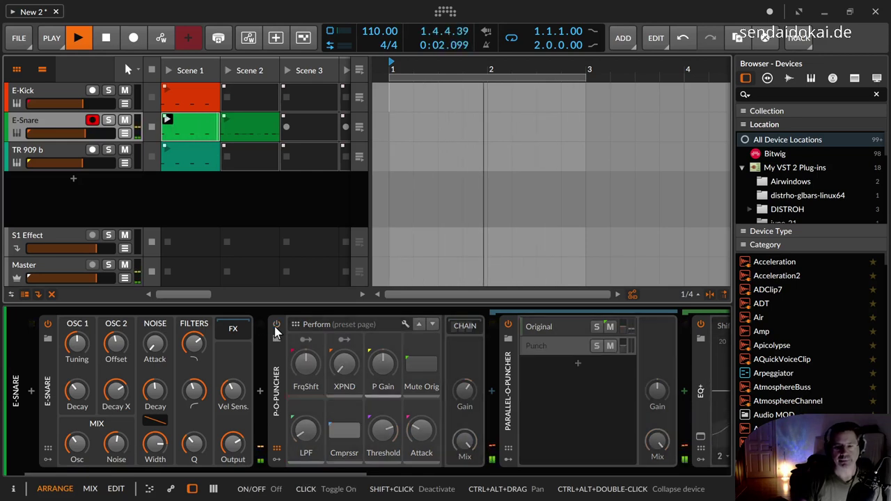
left_click(276, 325)
key("space")
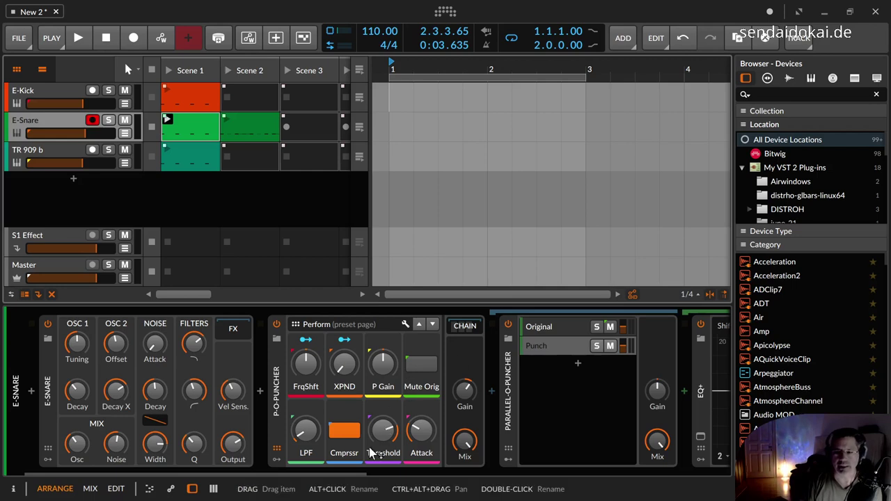
Replay the snare clip and watch the Punch layer's EQ+ while bypassing P-O-Puncher and enabling it again.
left_click_drag(327, 472, 399, 473)
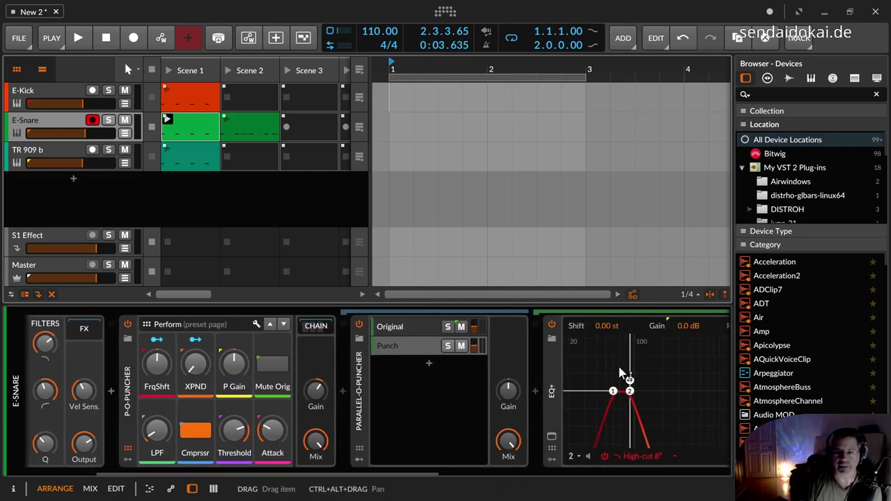
left_click(166, 123)
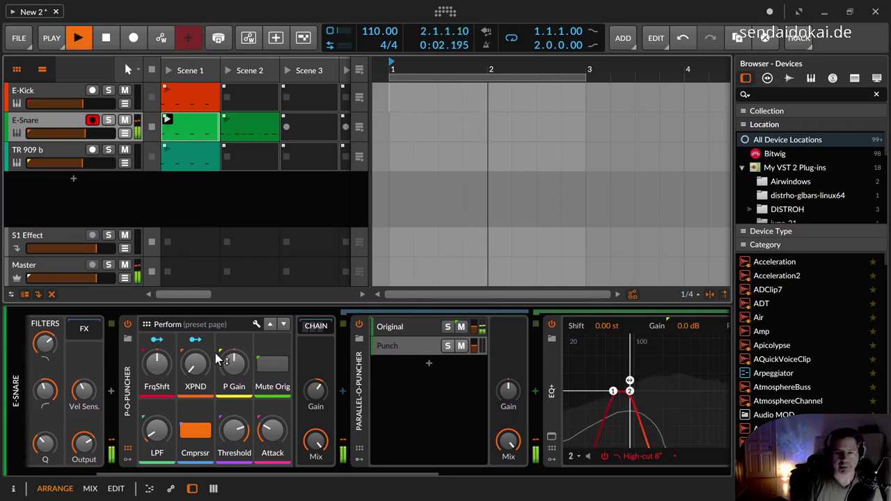
left_click(129, 325)
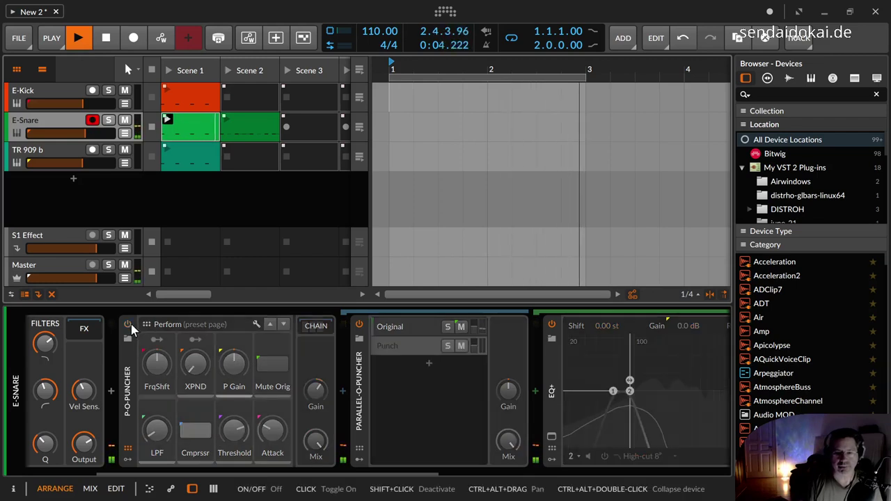
left_click(129, 325)
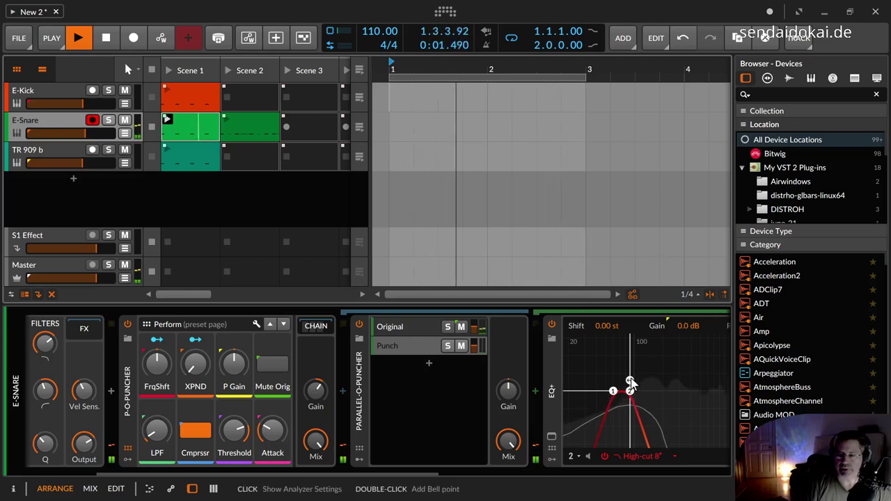
Open the expanded EQ+ of the snare's Punch layer, set FrqShft to 14.7 %, and compare against the bypassed sound.
left_click(552, 437)
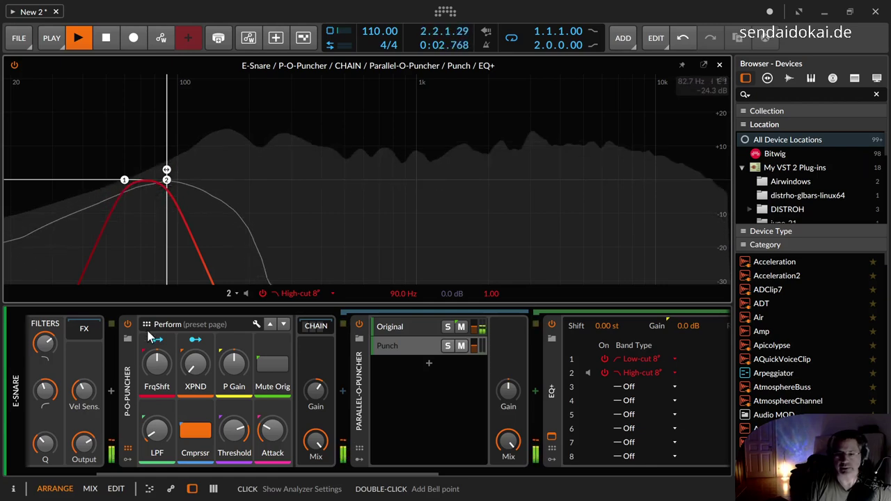
mouse_move(156, 362)
left_mouse_down()
mouse_move(156, 327)
mouse_move(157, 352)
left_mouse_up()
mouse_move(156, 363)
left_mouse_down()
mouse_move(157, 349)
mouse_move(165, 366)
left_mouse_up()
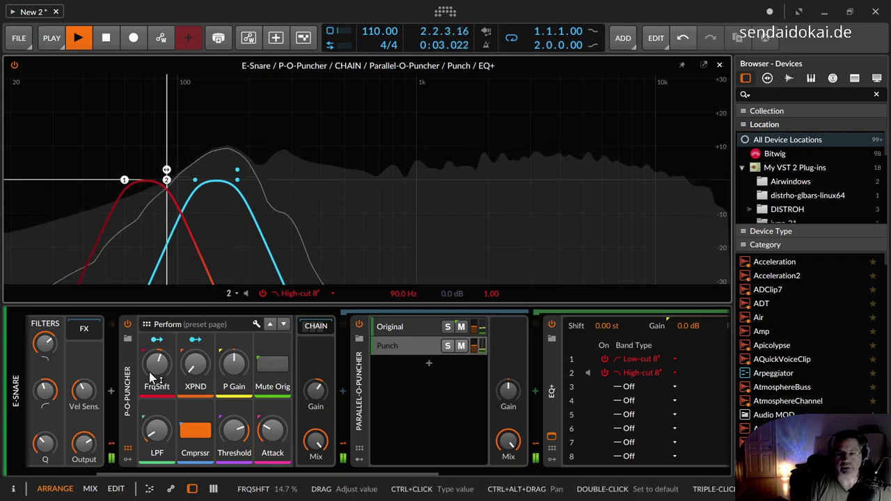
left_click(127, 325)
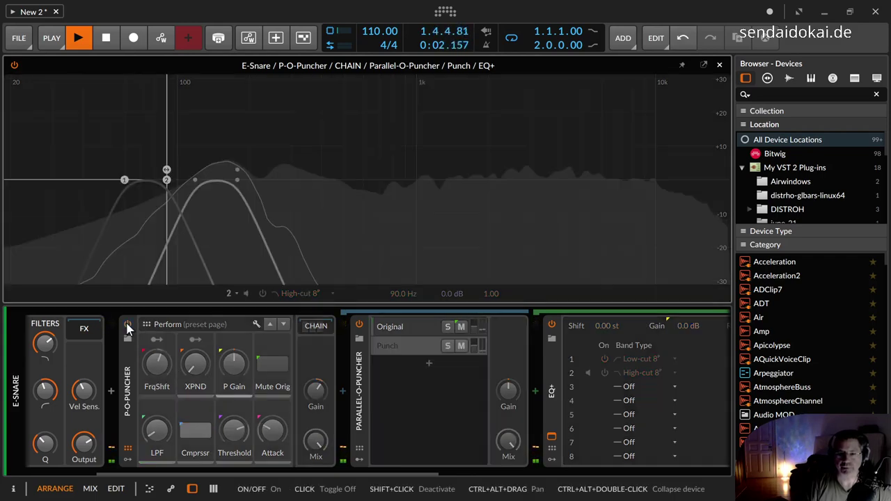
left_click(128, 325)
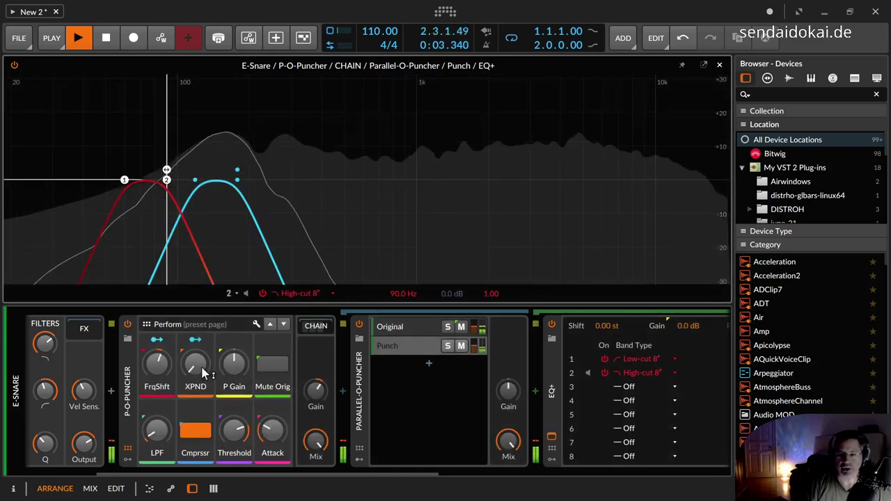
Set XPND to 100 % on E-Snare's P-O-Puncher and compare the snare with the device repeatedly bypassed and enabled.
left_click_drag(196, 363, 196, 316)
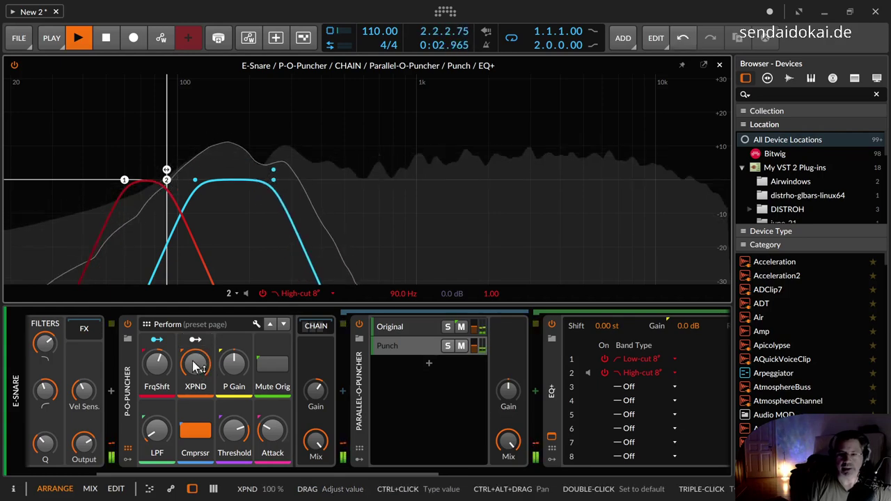
left_click(128, 325)
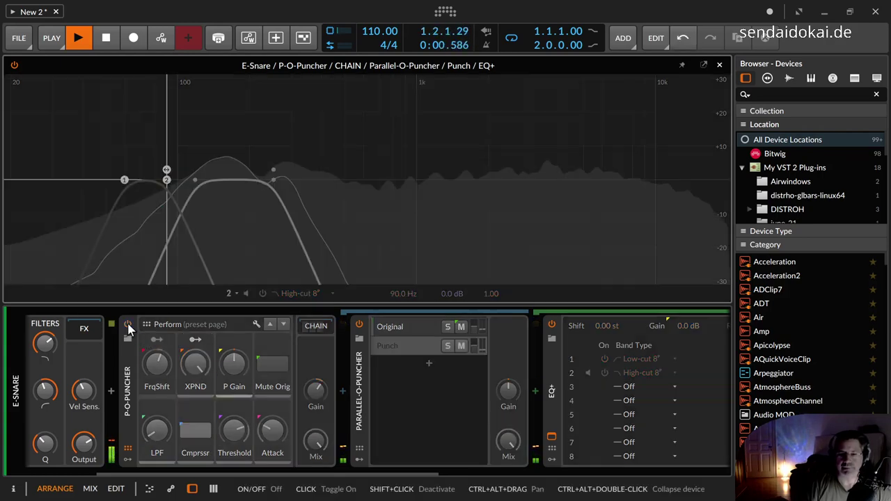
left_click(128, 325)
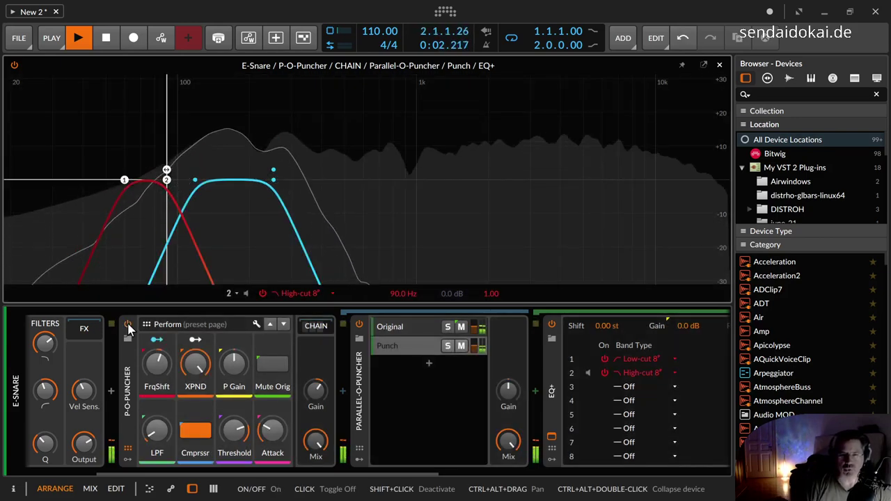
left_click(128, 325)
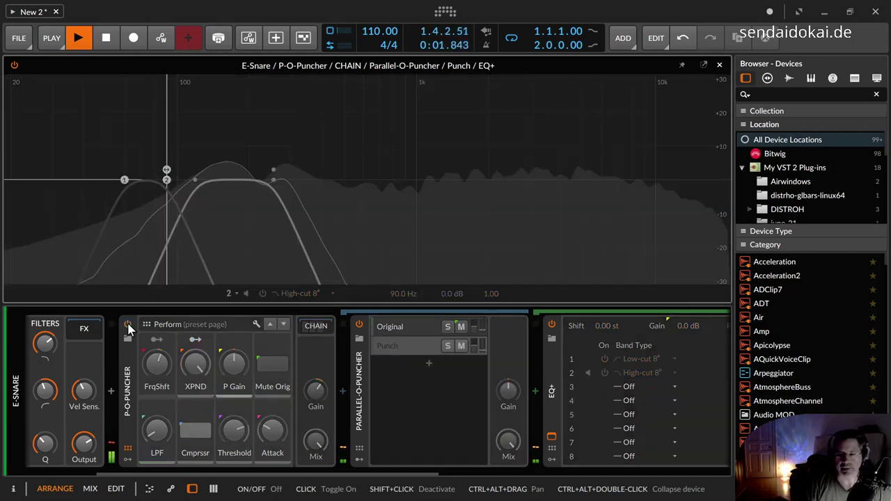
left_click(128, 325)
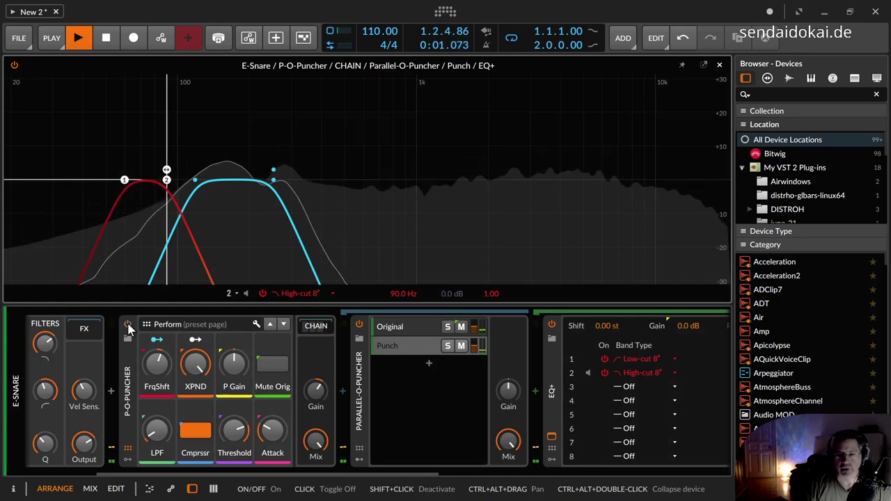
left_click(128, 325)
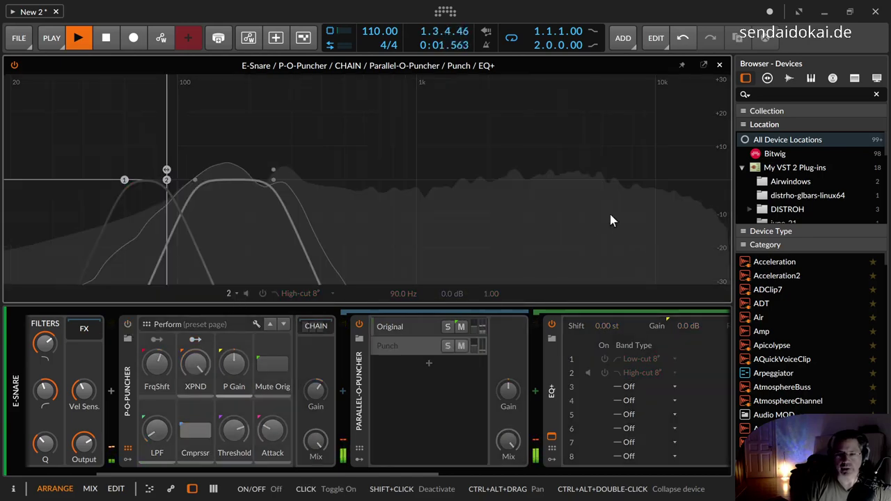
Close the expanded EQ+, enable P-O-Puncher, and set XPND to 35.7 % and FrqShft to its maximum on E-Snare.
left_click(719, 65)
left_click(128, 325)
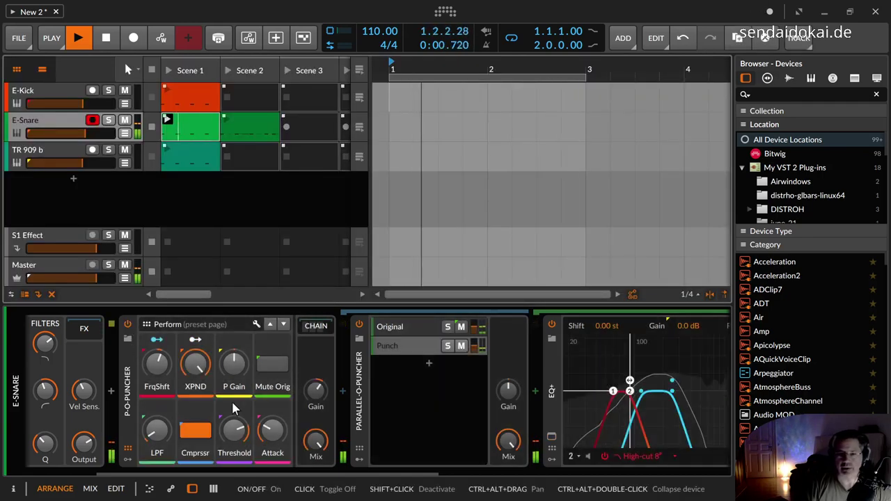
left_click_drag(196, 363, 159, 303)
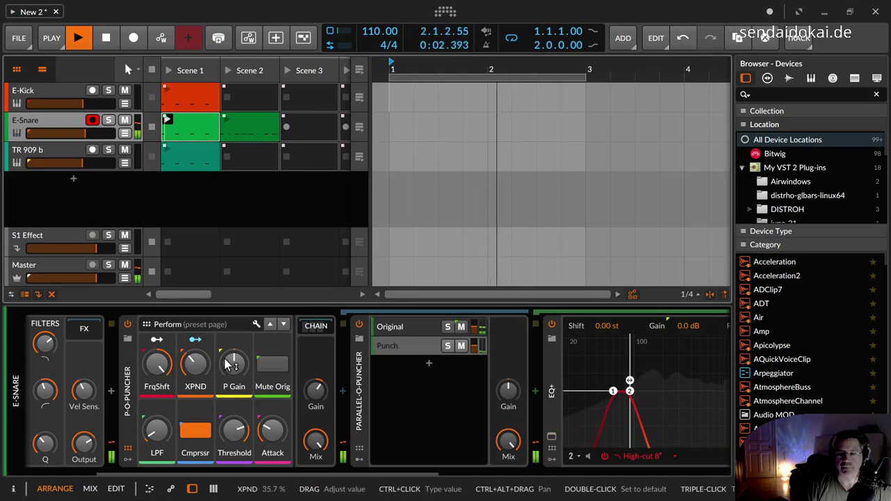
Launch E-Snare's Scene 2 clip, and on its P-O-Puncher enable Mute Orig and set FrqShft to 73.3 %.
left_click_drag(157, 363, 157, 376)
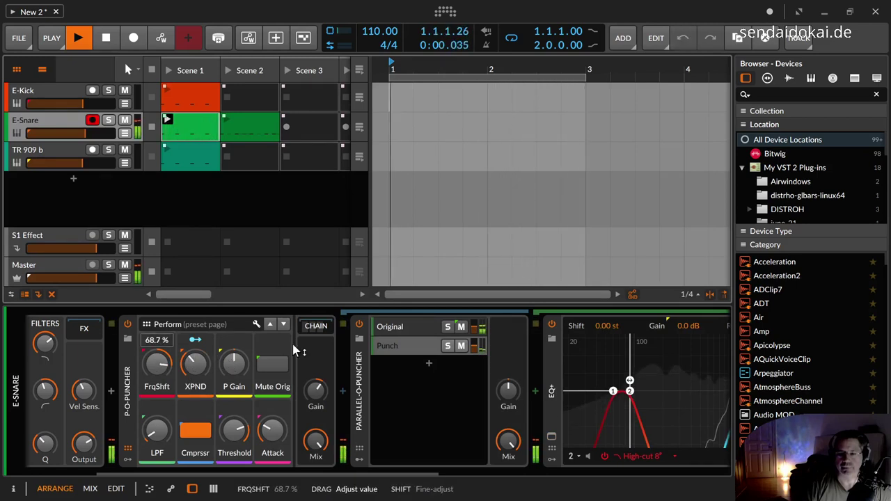
left_click(227, 121)
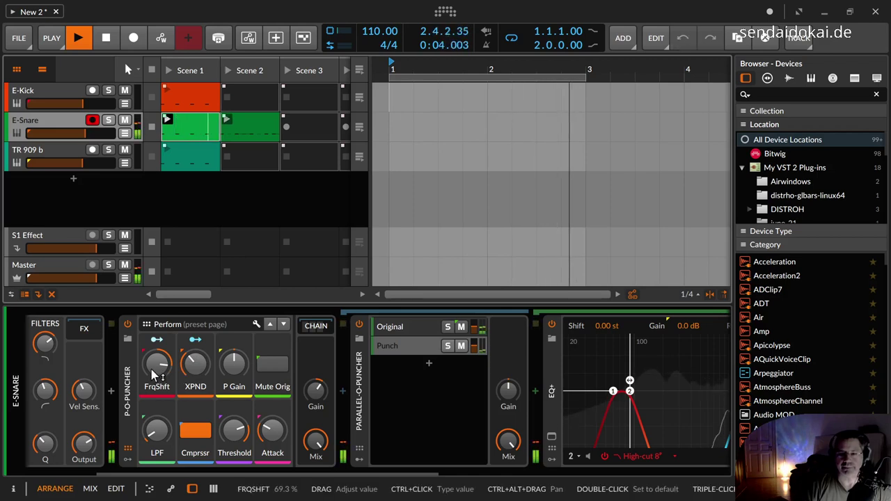
left_click_drag(153, 374, 153, 395)
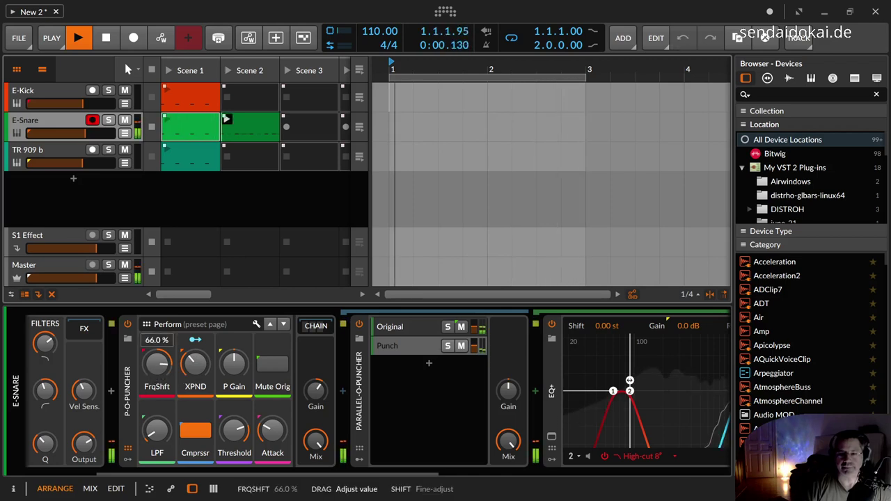
left_click(270, 365)
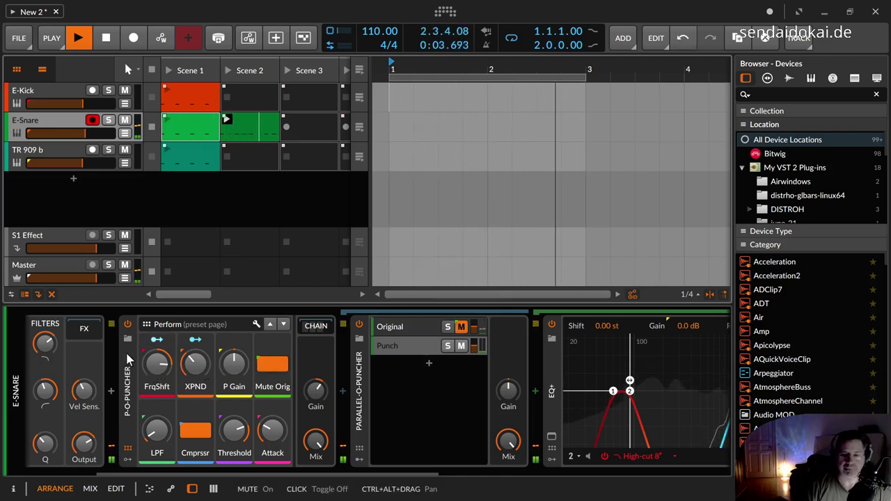
left_click_drag(153, 374, 154, 377)
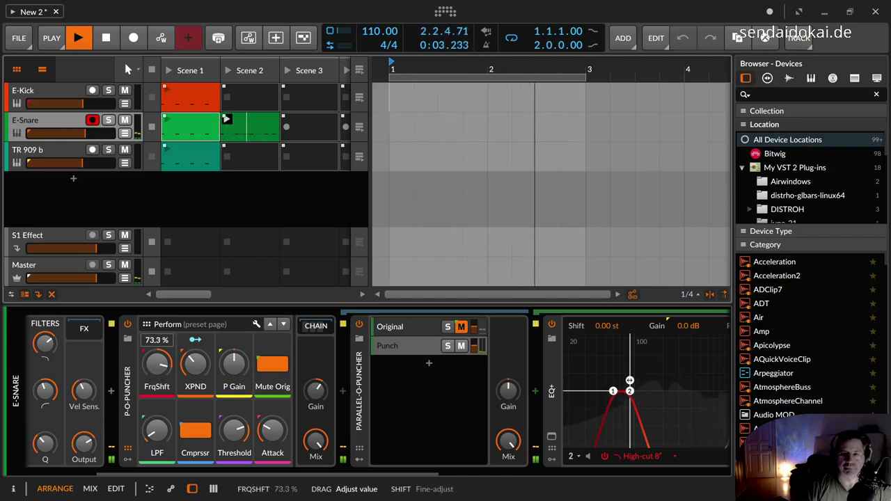
Compare the snare with Mute Orig off and on, raise the gain of E-Snare's P-O-Puncher, and stop playback.
scroll(360, 459, "right", 5)
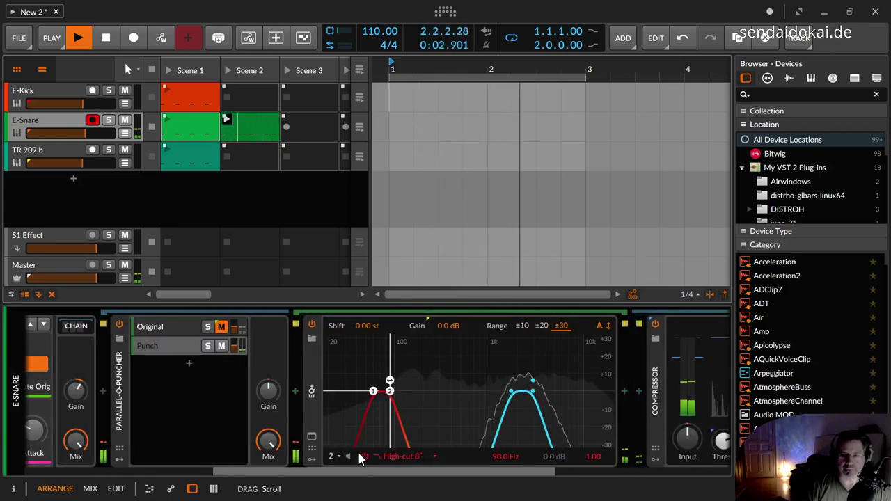
scroll(289, 459, "left", 4)
scroll(289, 459, "right", 1)
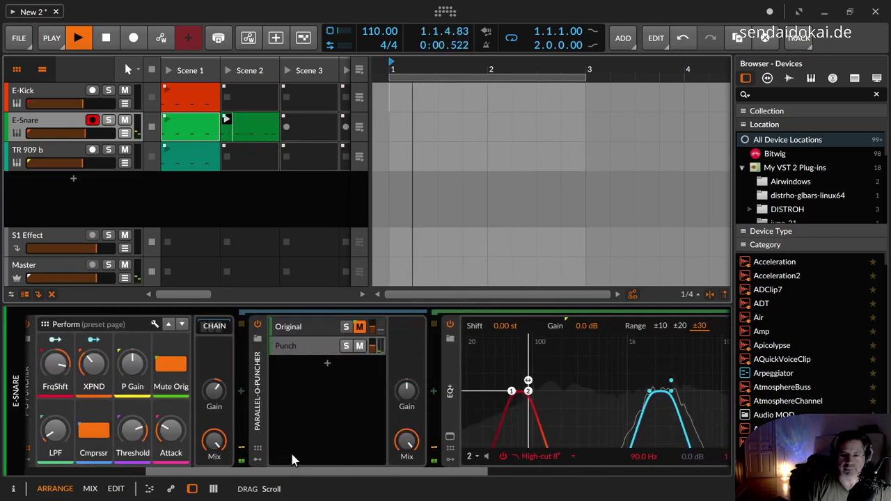
left_click(169, 366)
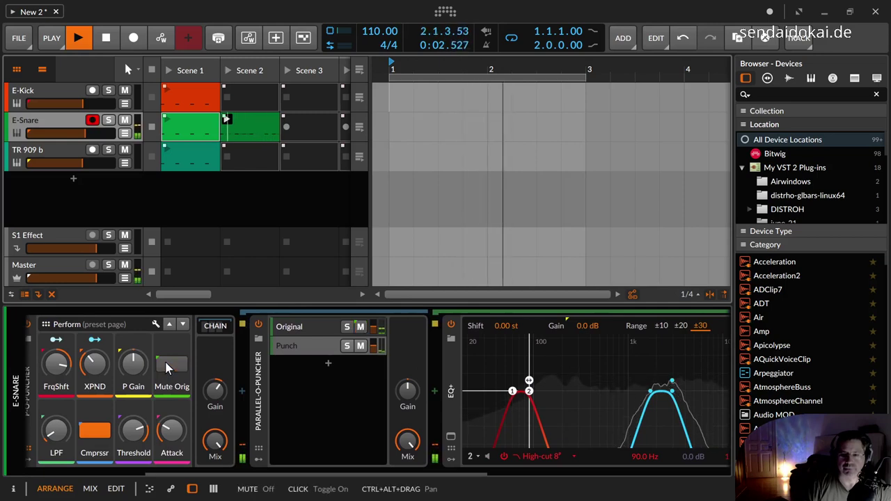
left_click(169, 367)
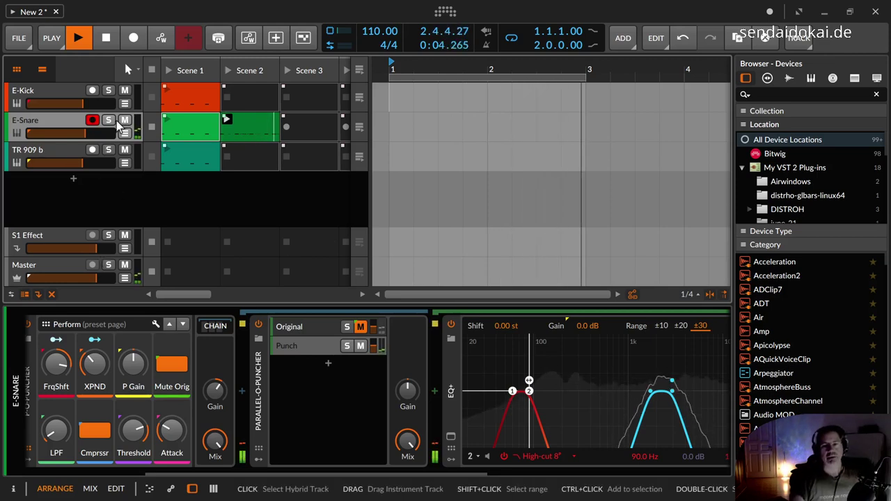
left_click_drag(222, 398, 222, 369)
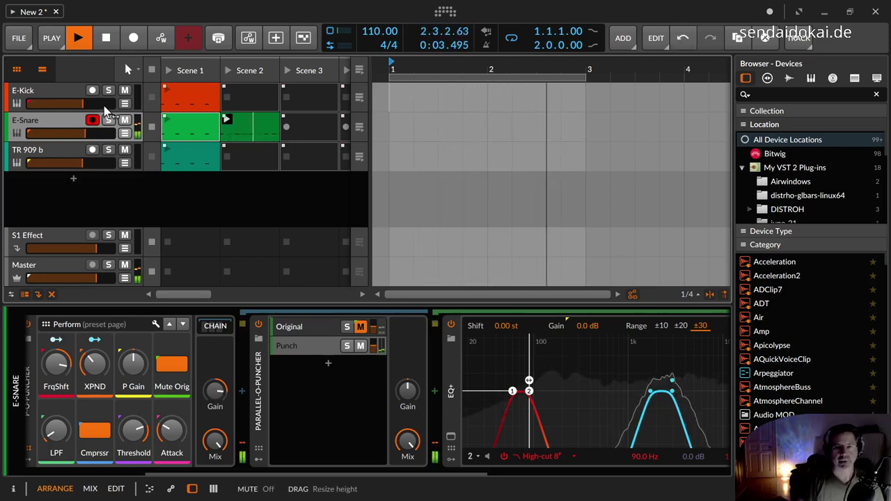
key("space")
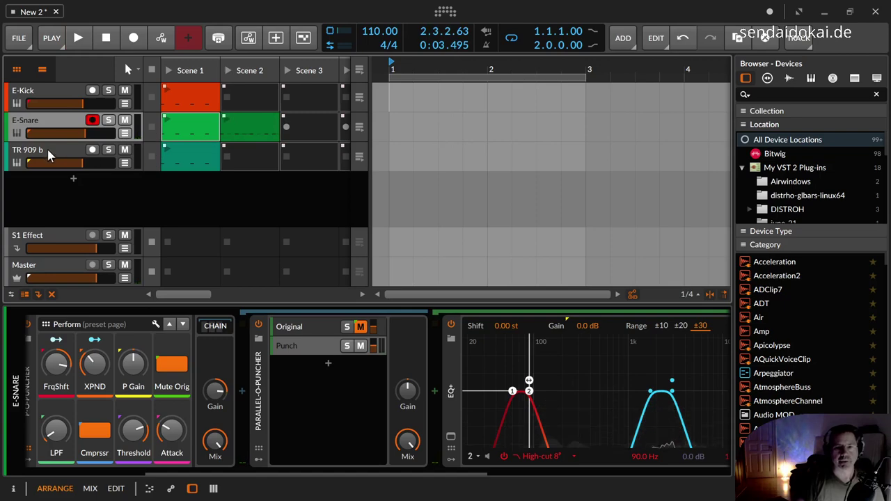
Show the Sampler of the Kick pad on the TR 909 b track and open its FX chain.
left_click(49, 156)
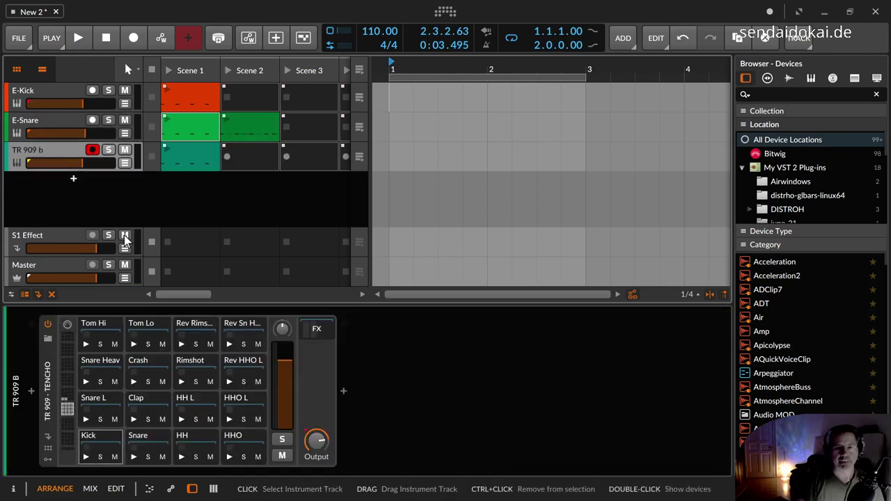
left_click(106, 442)
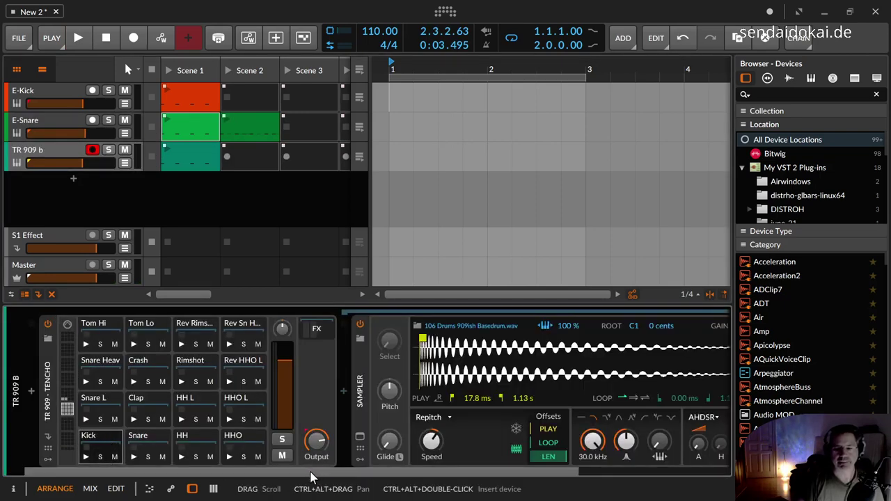
left_click_drag(310, 477, 483, 474)
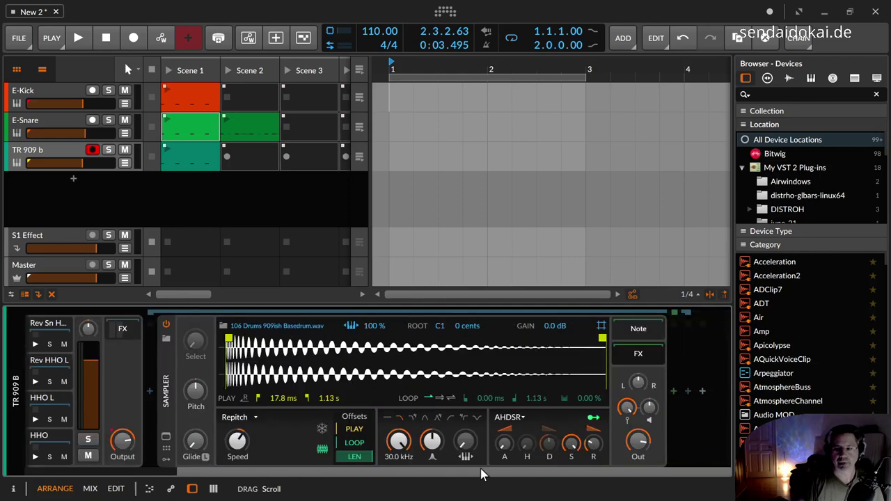
left_click(639, 356)
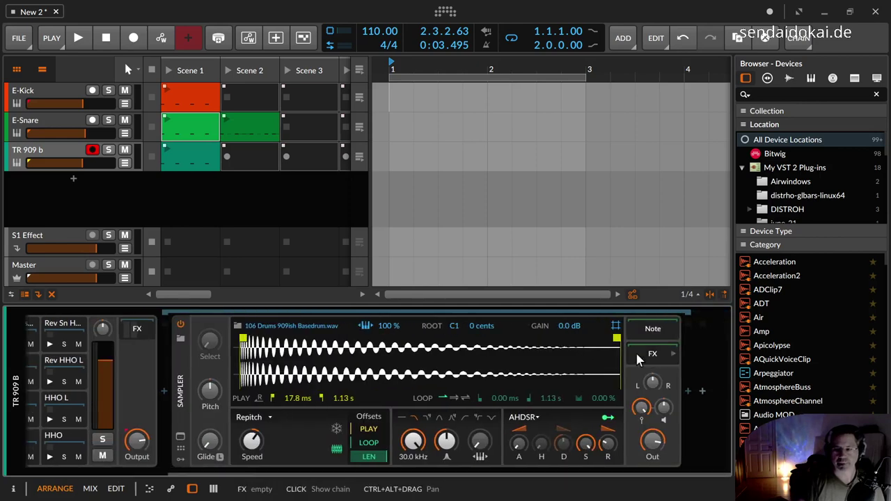
Insert the P-O-Puncher preset into the FX chain of the Kick pad's Sampler.
left_click(687, 394)
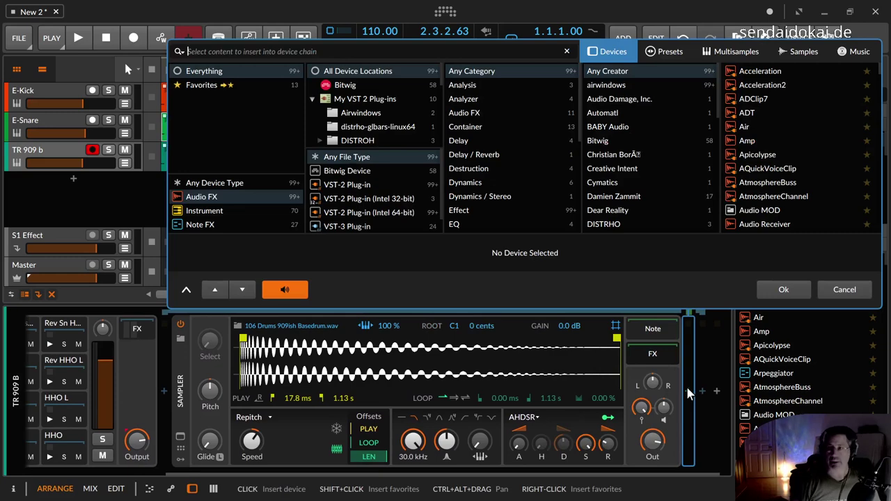
key("Down")
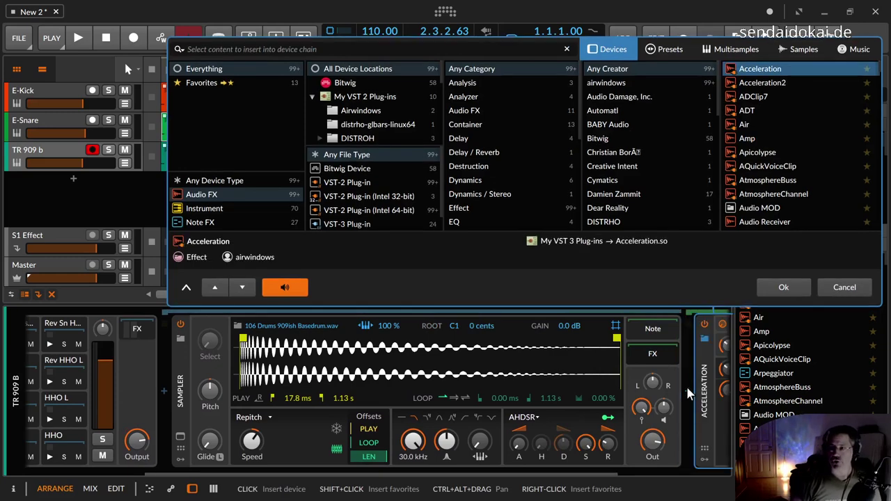
key("Tab")
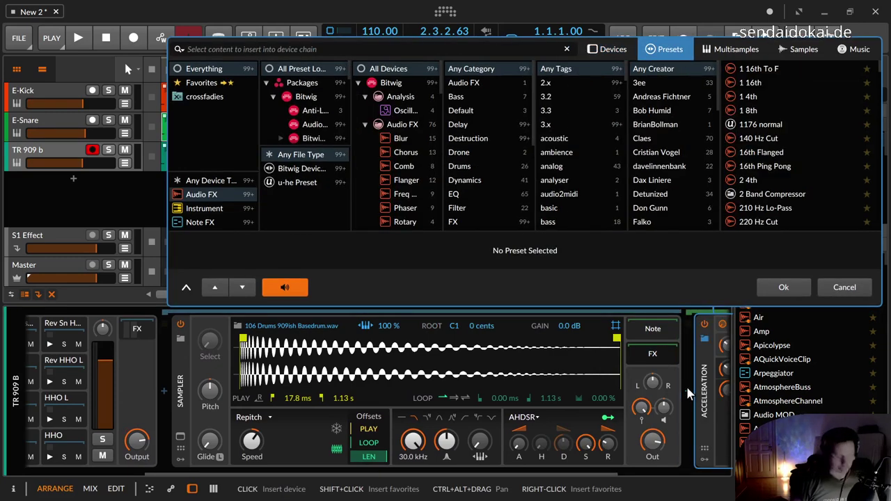
type("p-o")
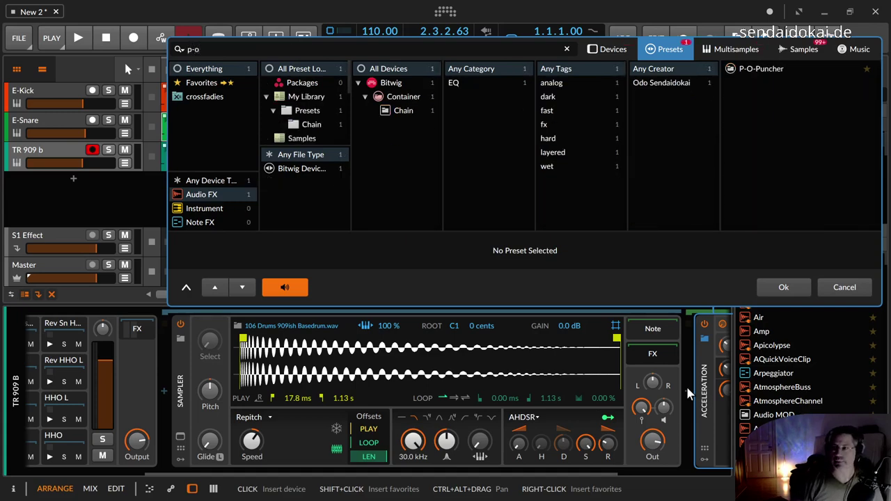
key("Down")
key("Return")
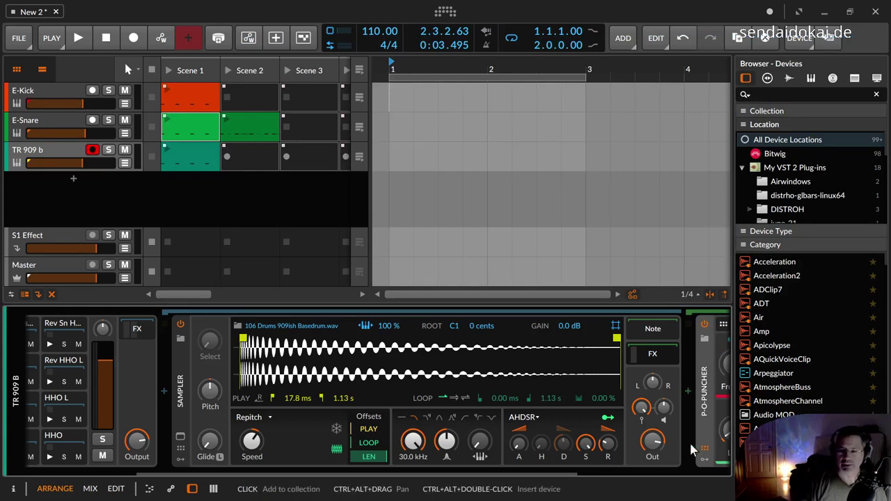
Expand the device chain of the kick's P-O-Puncher and show the devices of its Punch layer.
left_click_drag(533, 474, 678, 480)
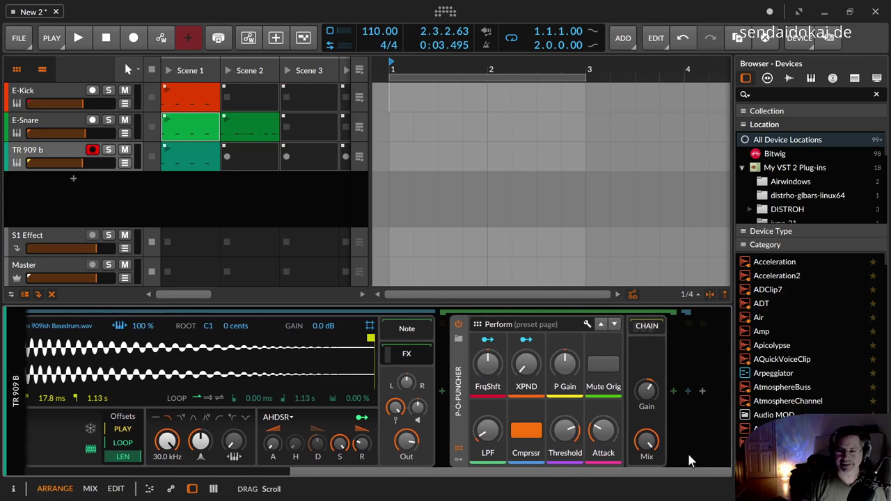
left_click(646, 326)
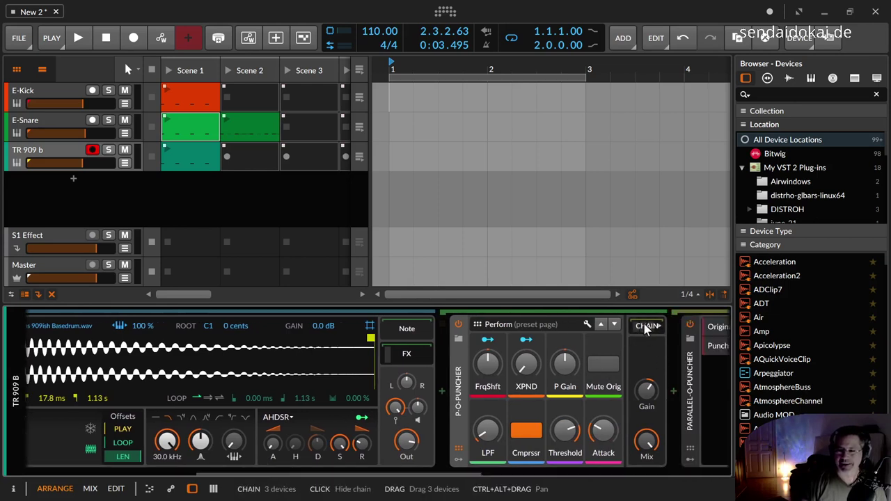
left_click_drag(388, 483, 487, 455)
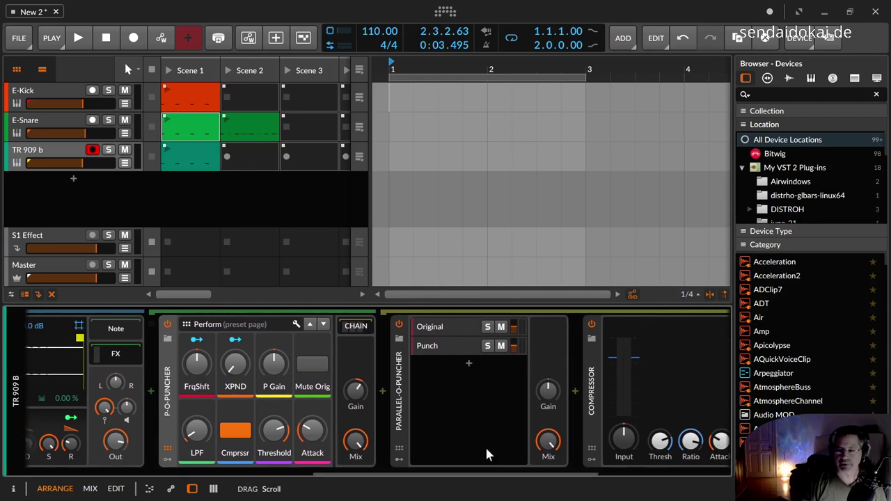
left_click(459, 352)
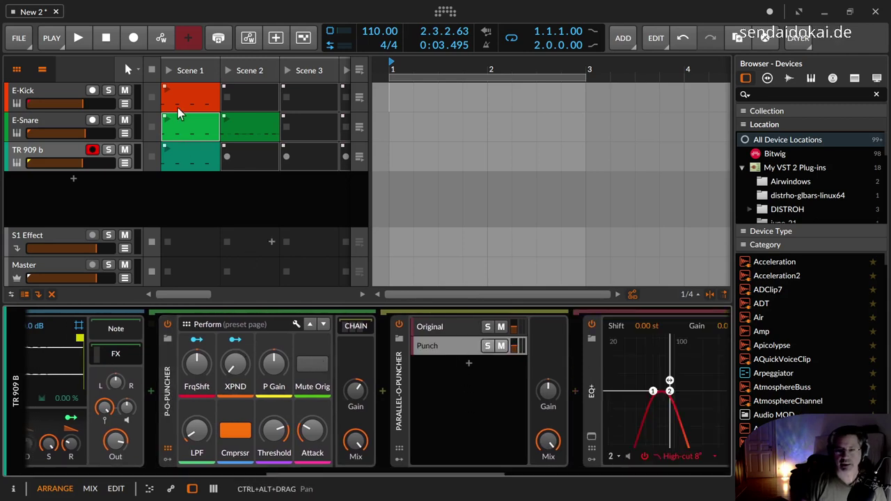
Play the TR 909 b clip with P-O-Puncher bypassed and raise the first note's velocity to match the other notes.
left_click(163, 155)
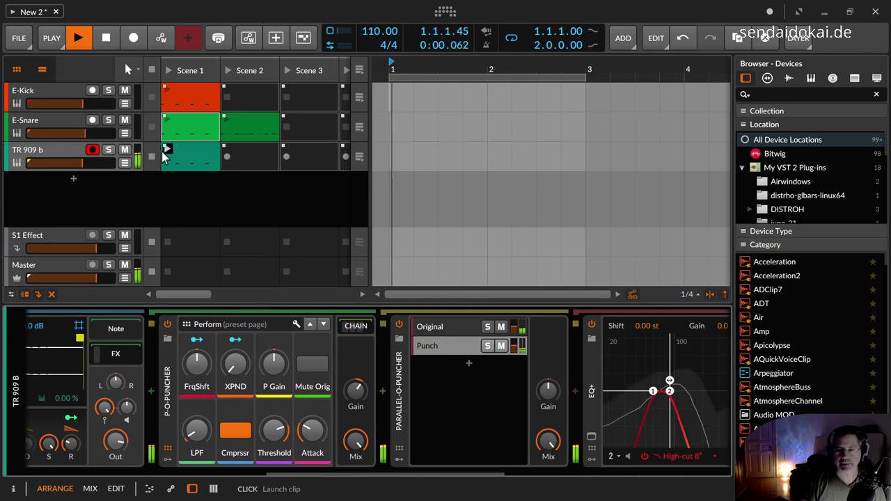
left_click(170, 326)
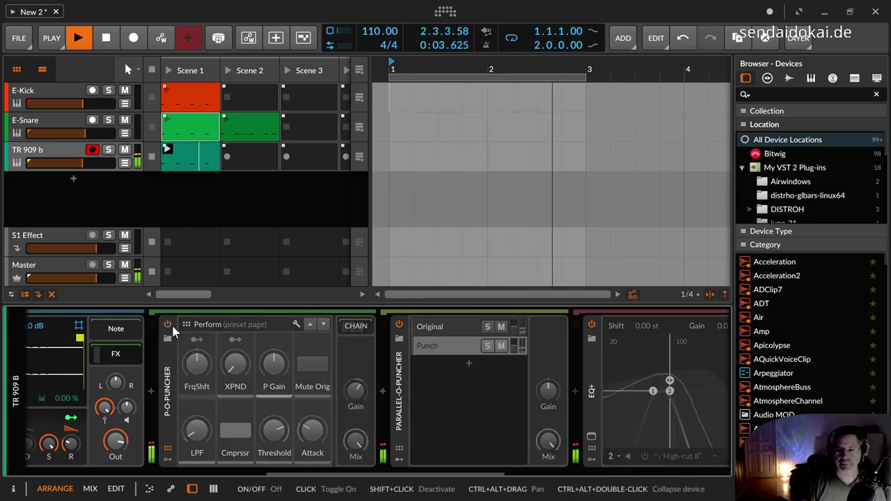
double_click(187, 159)
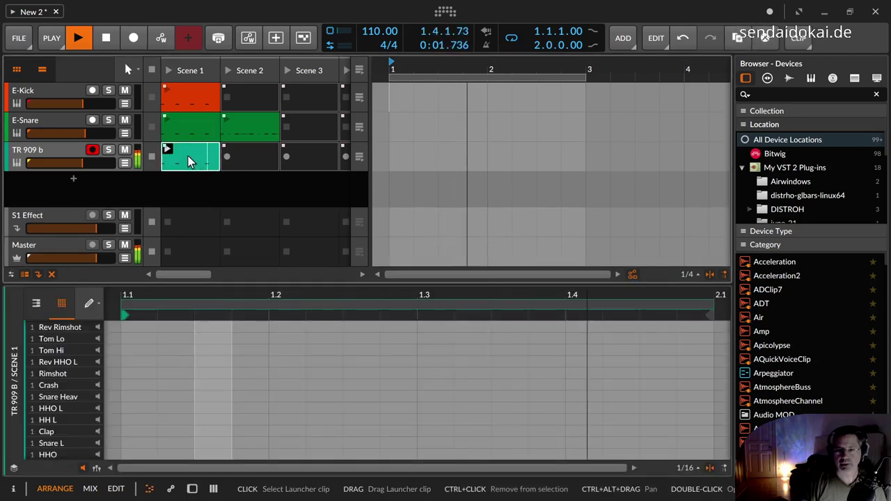
left_click(97, 468)
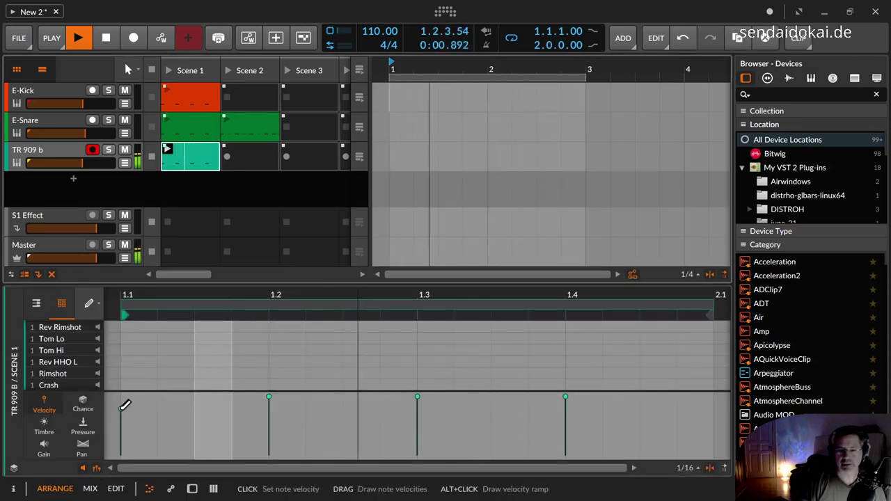
left_click_drag(120, 408, 121, 314)
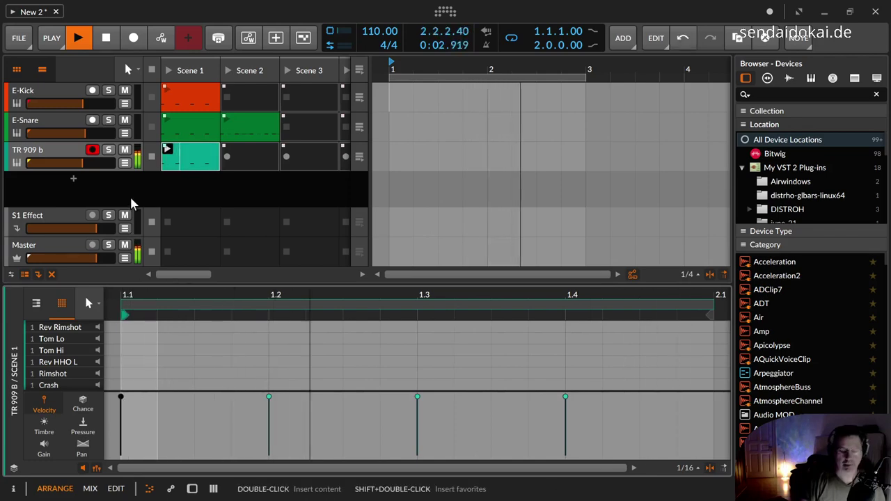
Return to the TR 909 b devices, compare the kick with P-O-Puncher enabled and bypassed, and leave it enabled.
key("d")
key("e")
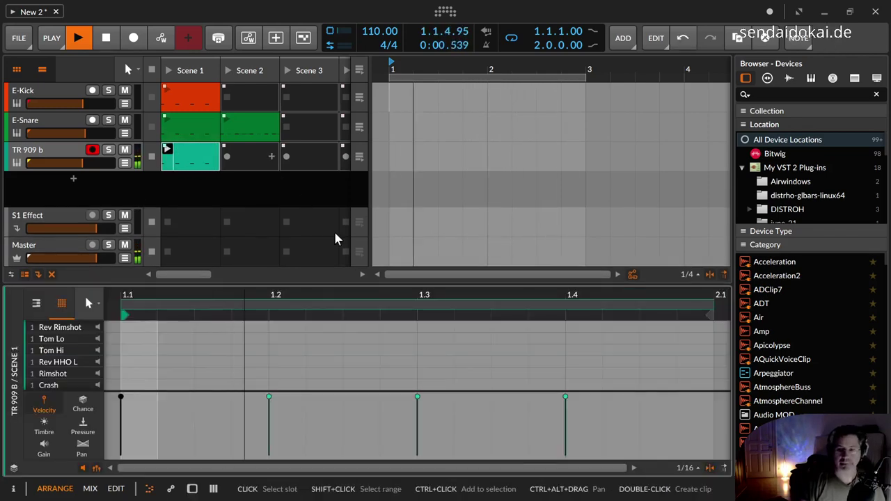
key("d")
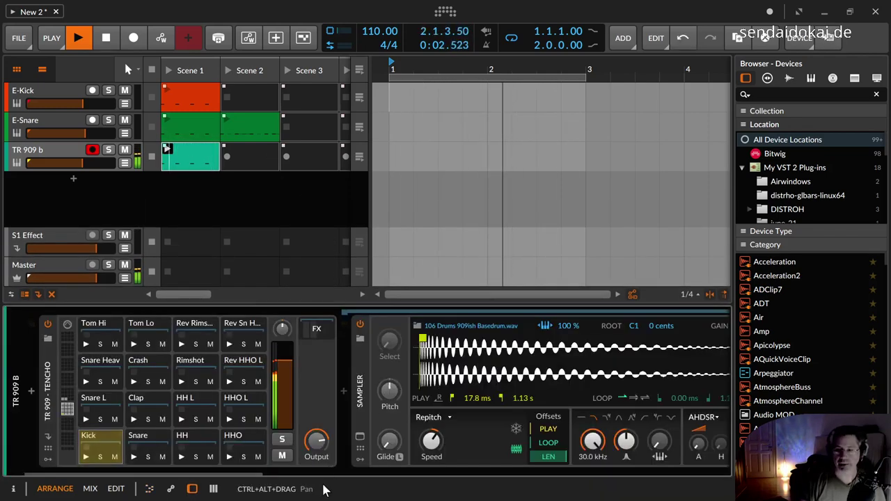
left_click_drag(239, 477, 441, 479)
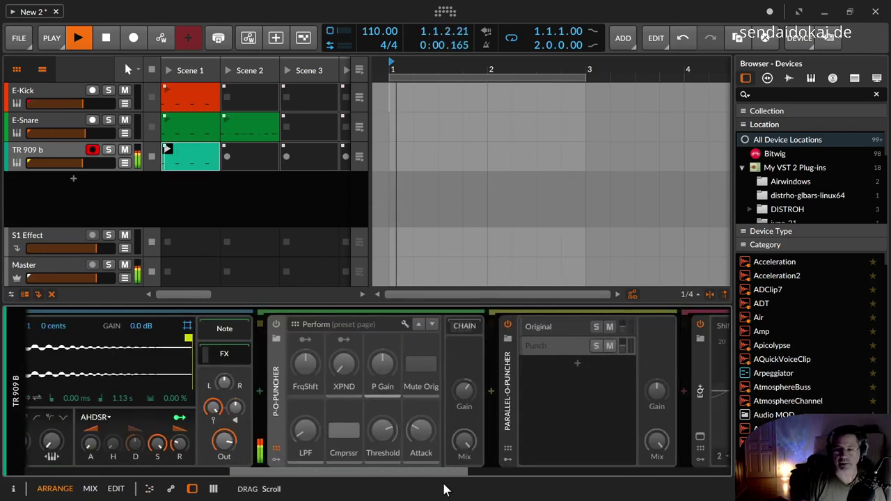
left_click(276, 324)
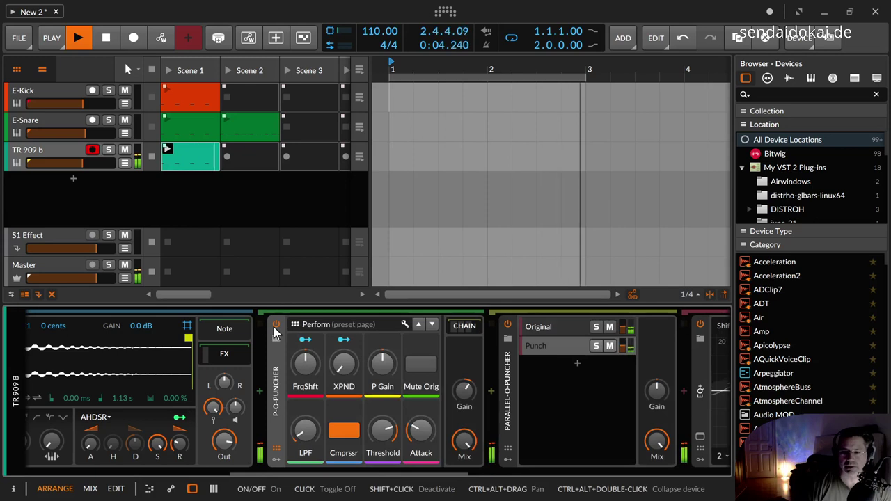
left_click(275, 328)
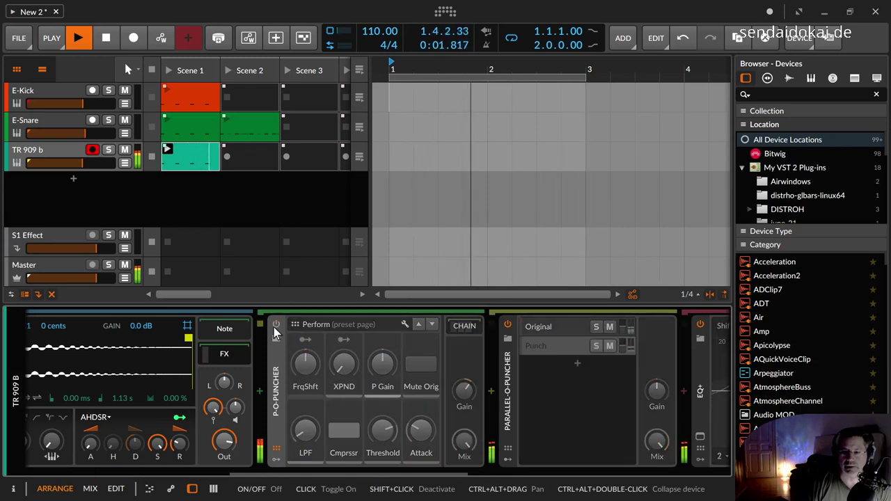
left_click(276, 326)
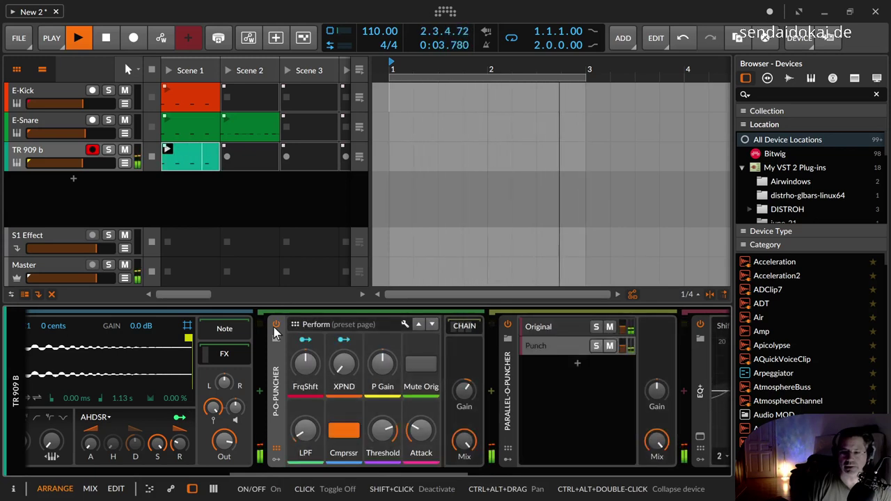
Compare the TR 909 b kick with P-O-Puncher bypassed and enabled while showing the EQ+ of its Punch layer.
left_click(275, 326)
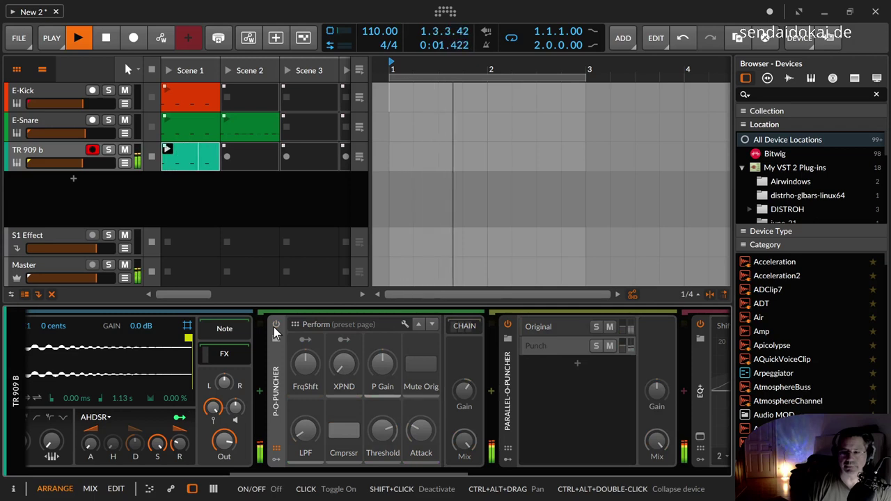
left_click(276, 326)
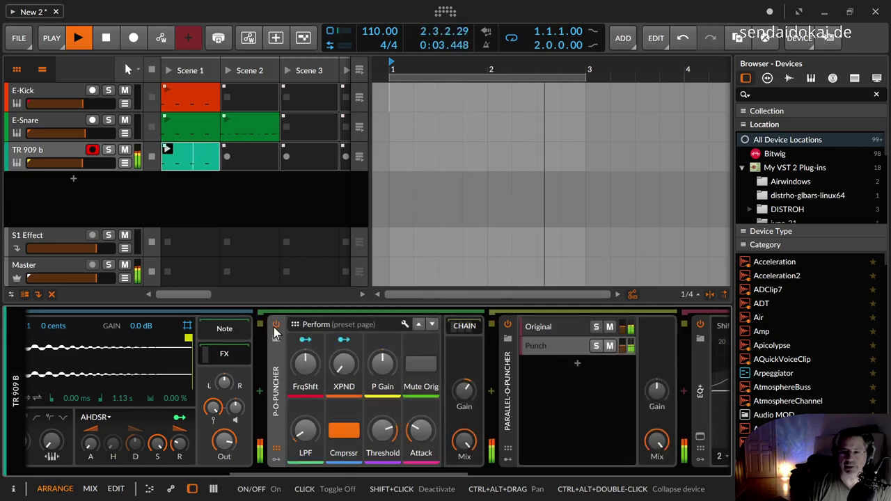
left_click(276, 325)
left_click(276, 326)
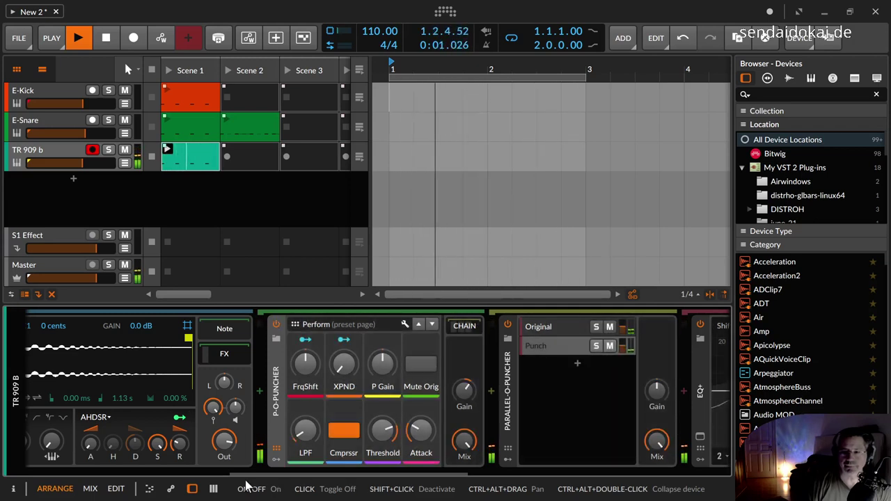
left_click_drag(250, 477, 311, 488)
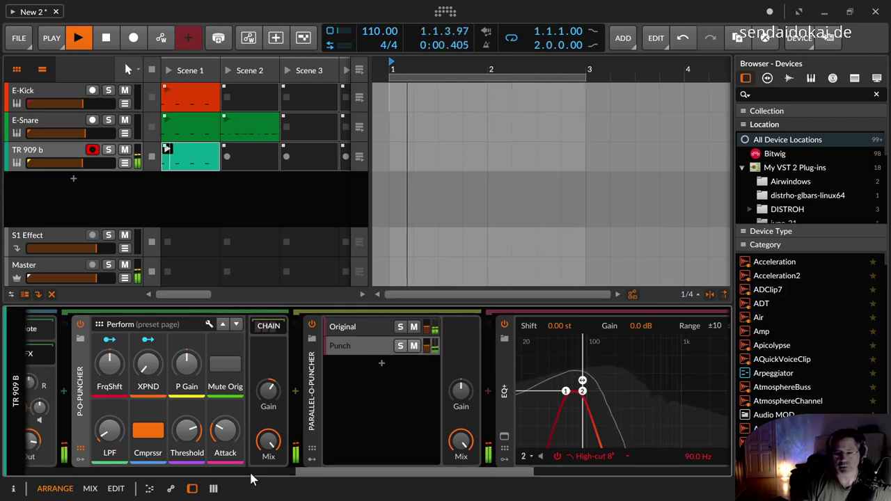
left_click_drag(313, 479, 311, 479)
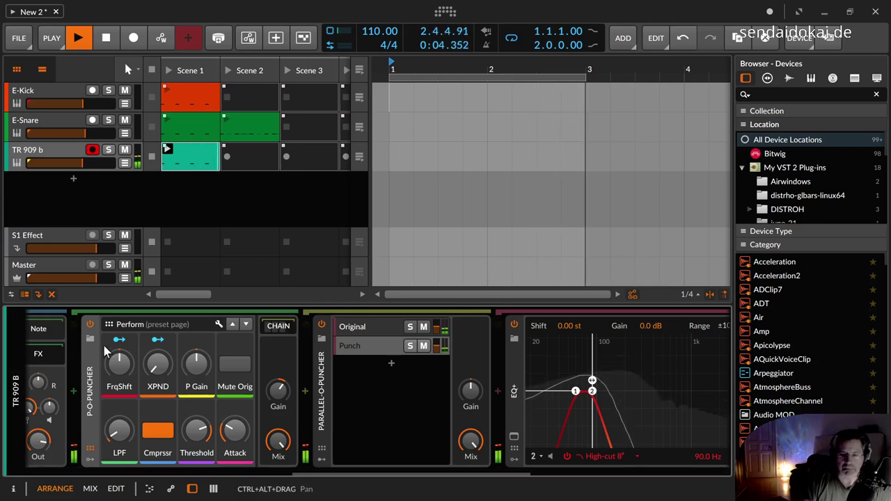
left_click(89, 325)
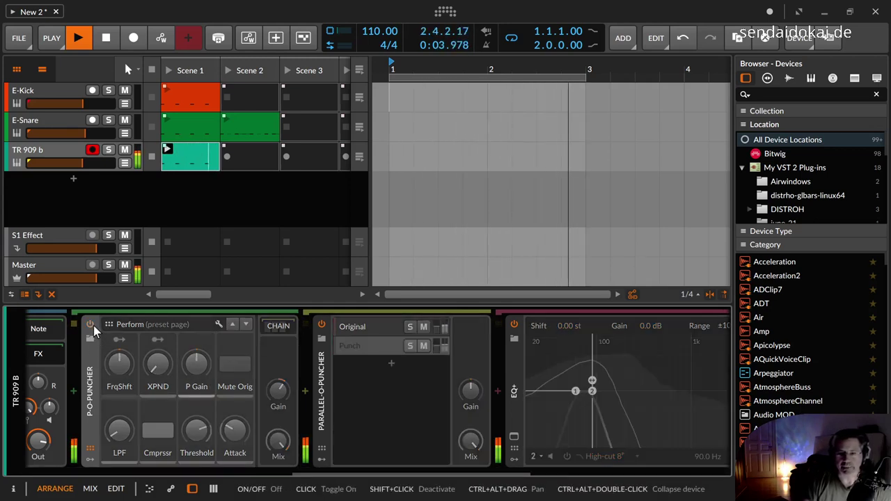
left_click(92, 325)
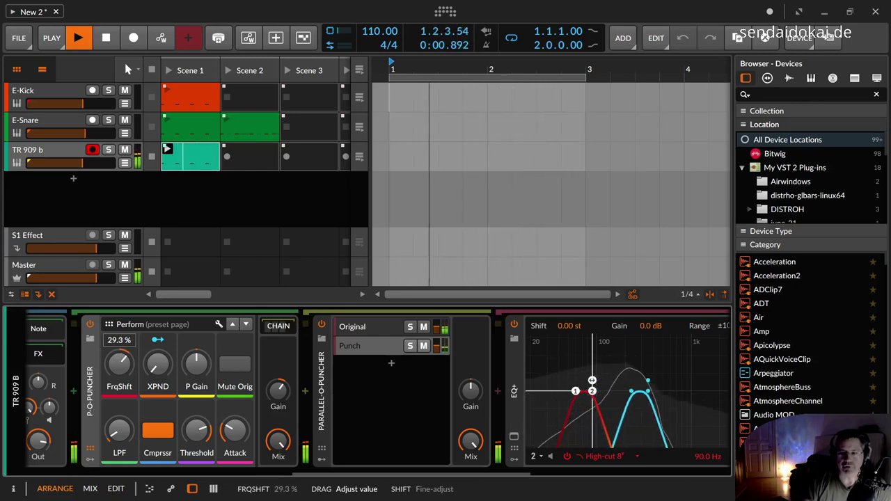
Try a higher FrqShft with P Gain boosted to +4.1 dB, compare against bypass, and lower P Gain to -1.2 dB.
left_click_drag(119, 366, 119, 367)
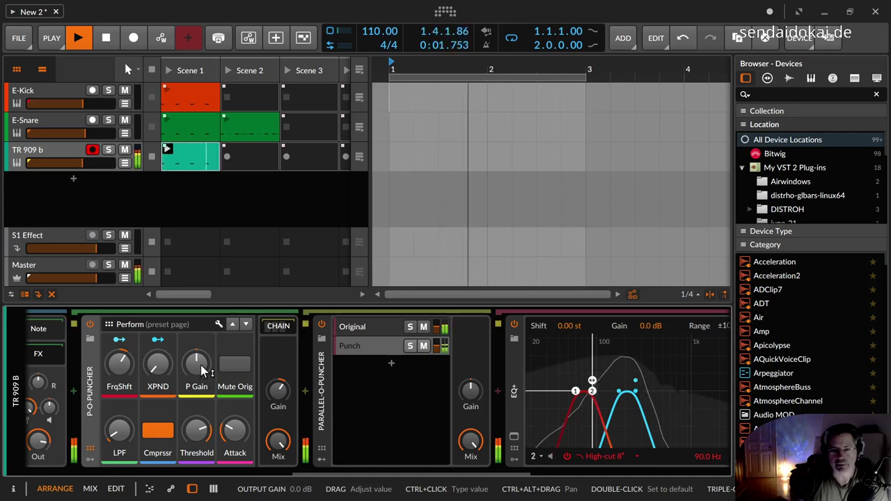
left_click_drag(204, 366, 204, 361)
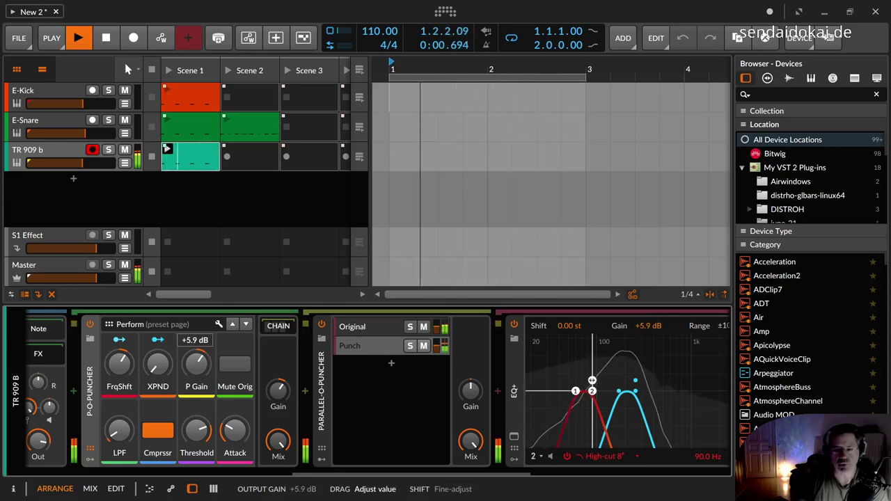
left_click_drag(197, 363, 197, 367)
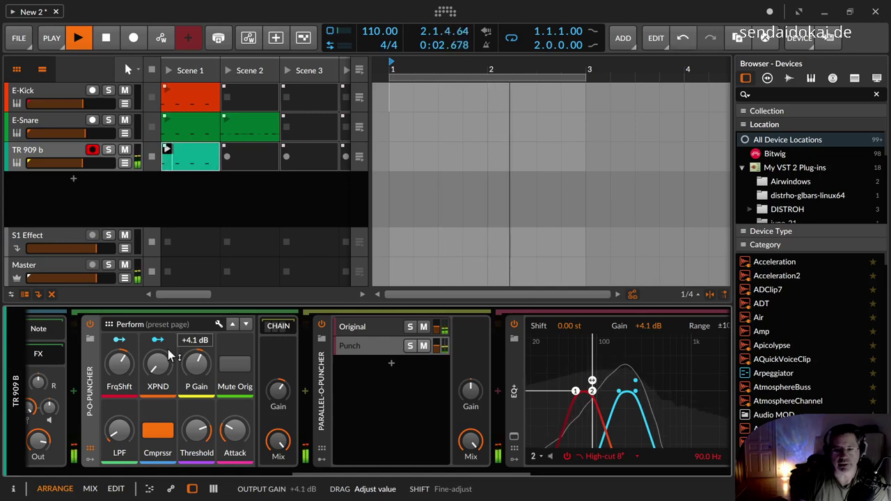
left_click(90, 325)
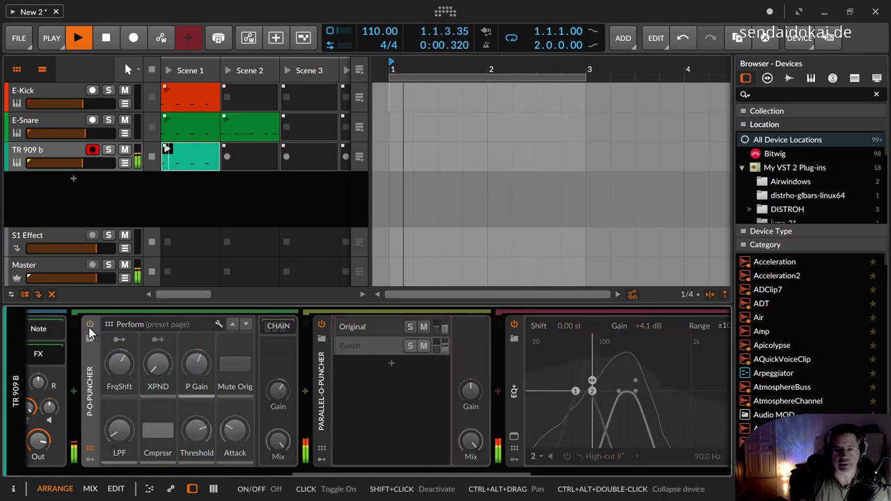
left_click(89, 326)
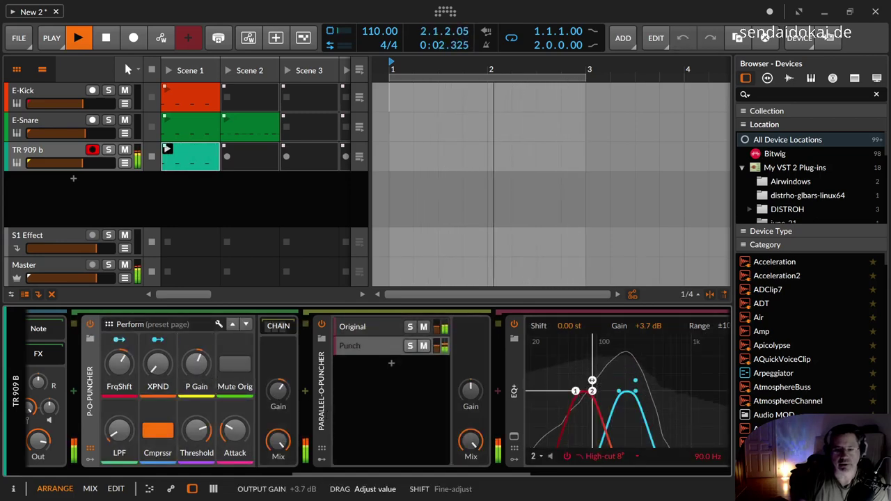
left_click_drag(197, 363, 196, 371)
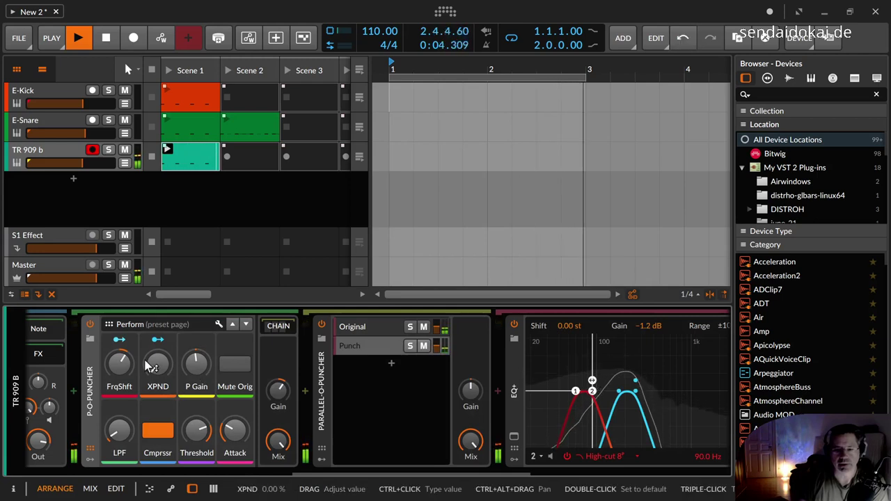
Try P Gain at -23.8 dB with FrqShft shifted upward and compare the kick with P-O-Puncher bypassed and enabled.
left_click_drag(121, 367, 121, 385)
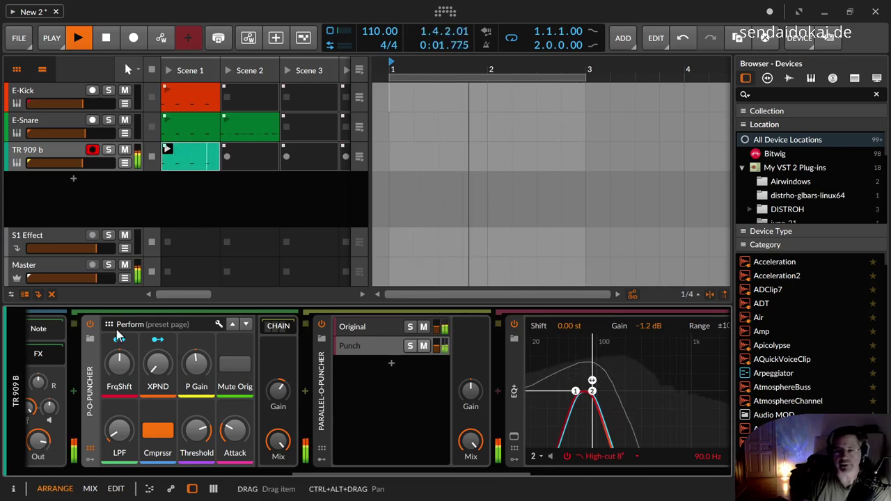
left_click_drag(114, 369, 201, 412)
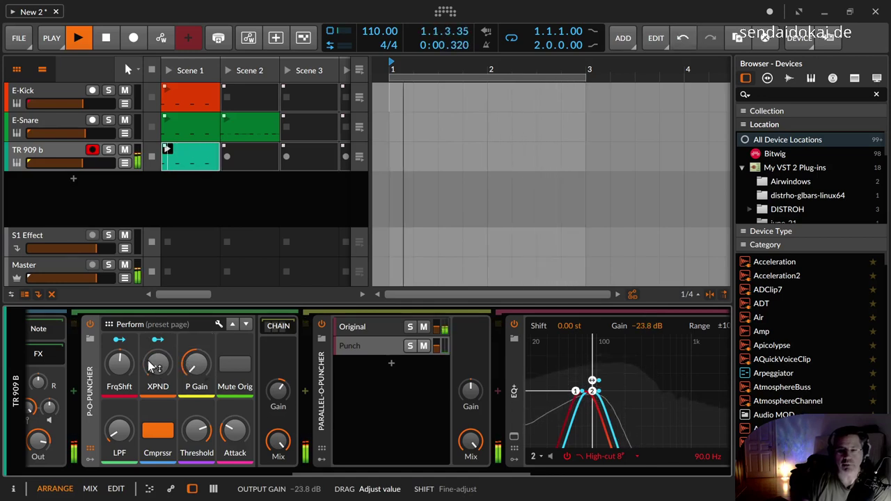
left_click_drag(119, 363, 119, 342)
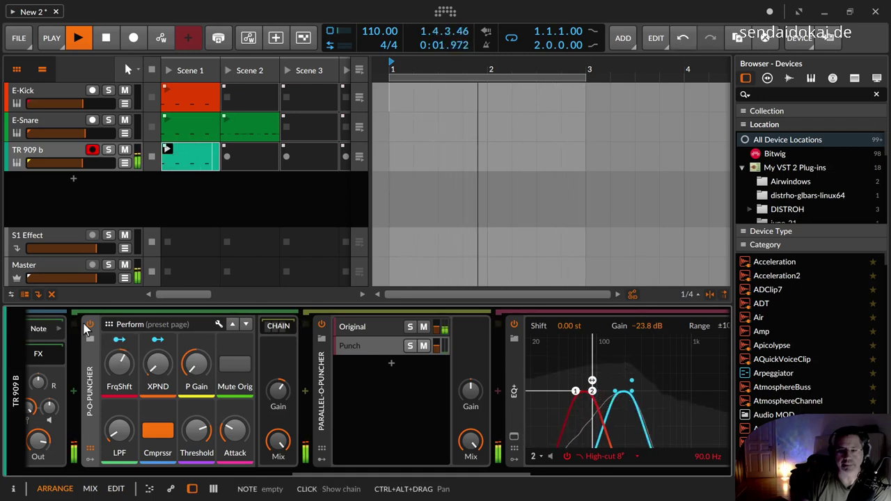
left_click(90, 327)
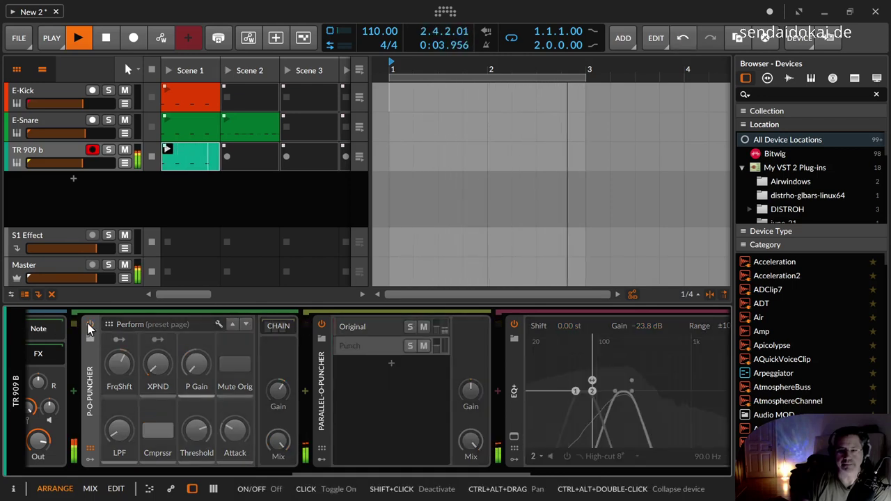
left_click(89, 327)
Set P Gain to -0.9 dB and tune FrqShft slightly below zero while the original signal is temporarily muted.
left_click_drag(196, 364, 197, 332)
left_click(236, 364)
left_click_drag(123, 369, 124, 417)
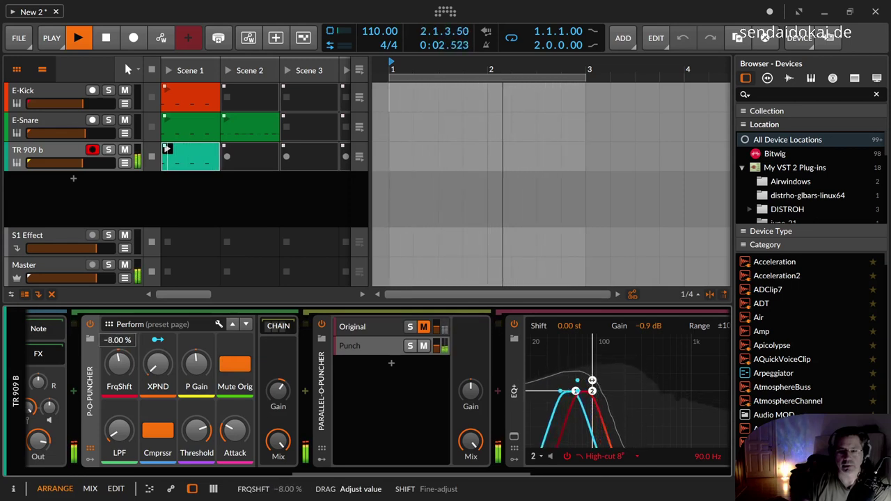
left_click_drag(124, 417, 124, 403)
left_click(237, 368)
Compare the kick with P-O-Puncher bypassed and enabled, and with its compressor off and on.
left_click(90, 324)
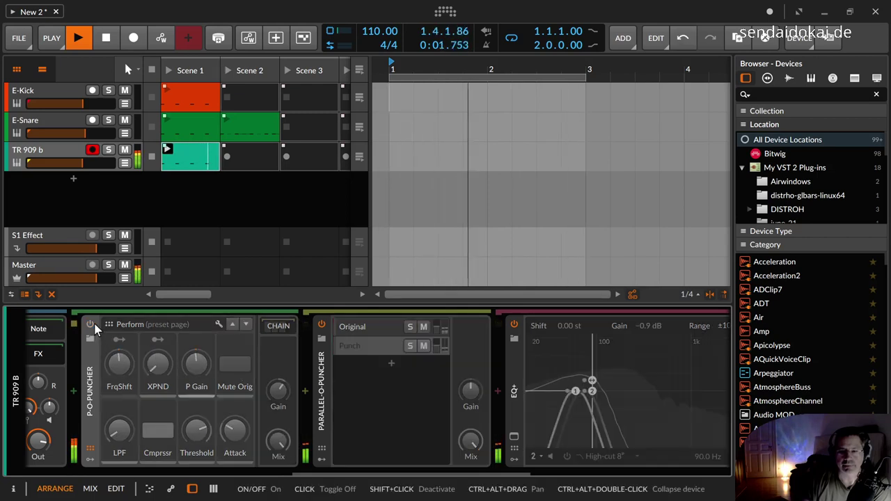
left_click(90, 324)
left_click(163, 432)
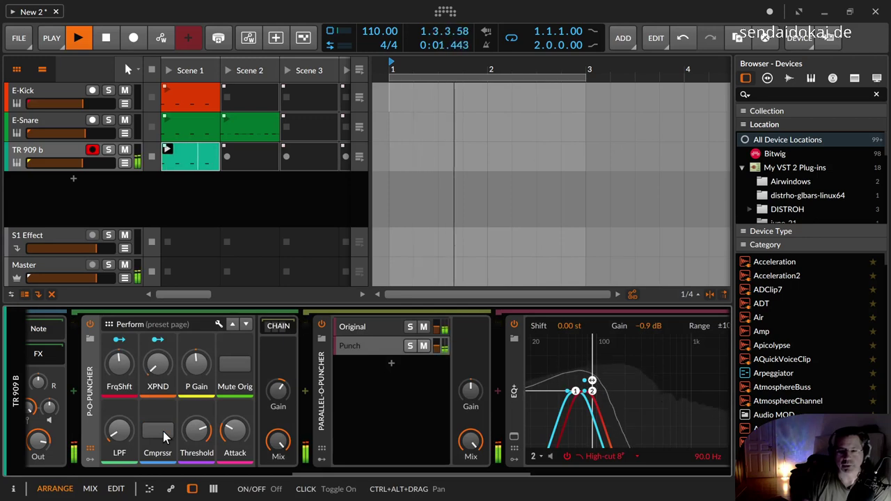
left_click(163, 432)
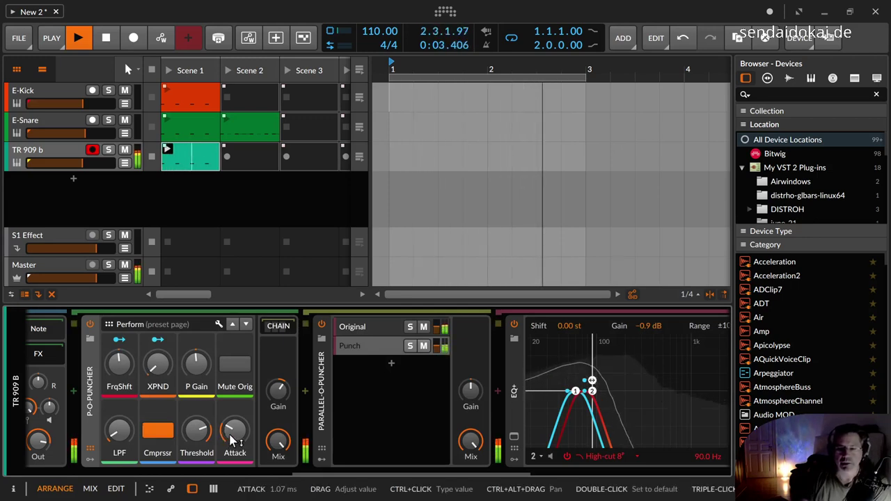
Lengthen the compressor's Attack and compare the kick with P-O-Puncher bypassed and enabled.
left_click_drag(234, 430, 235, 419)
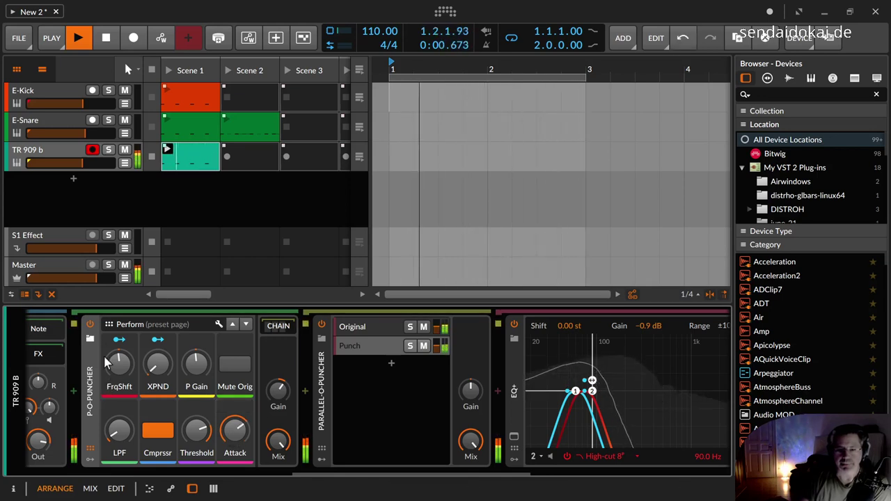
left_click(93, 325)
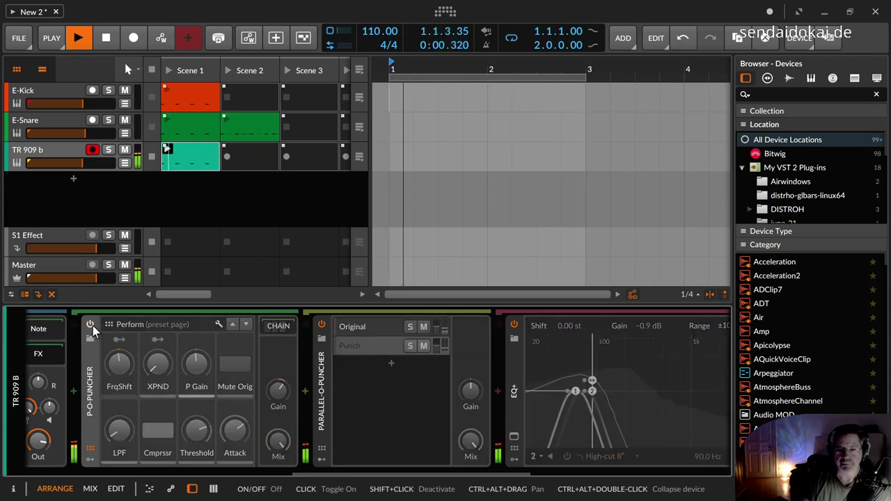
left_click(91, 325)
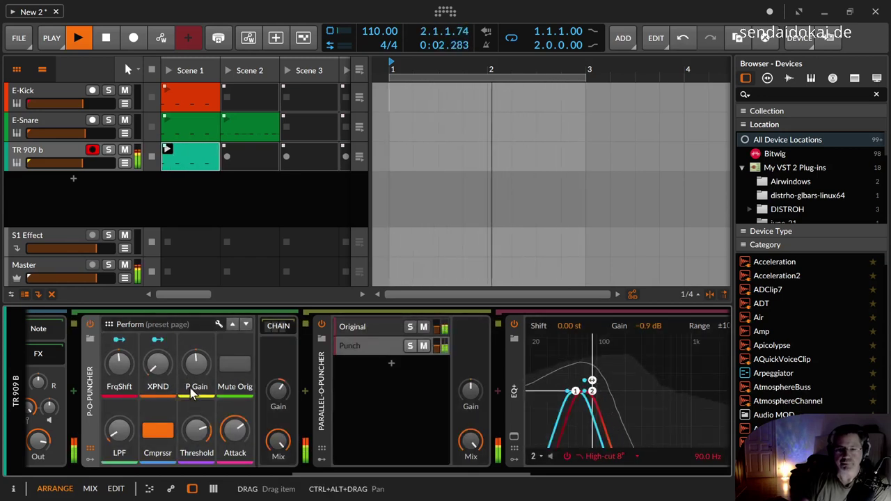
Set P-O-Puncher's P Gain to -0.5 dB and stop playback.
left_click_drag(196, 364, 196, 365)
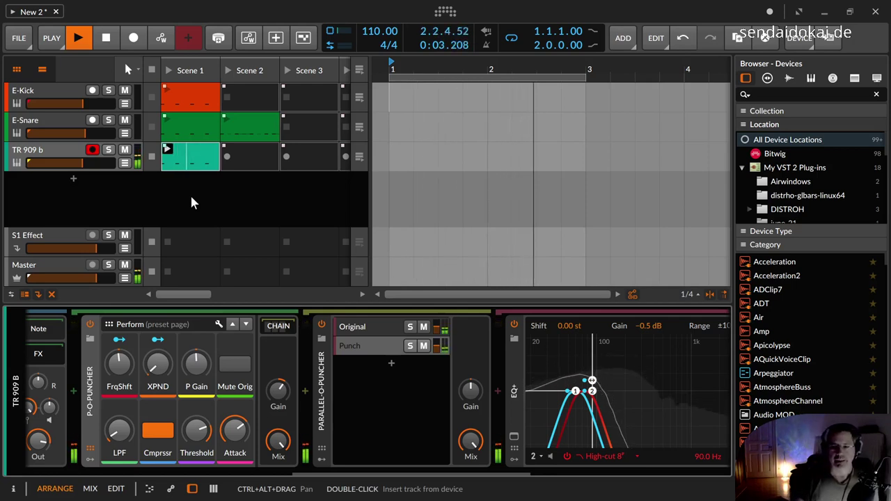
left_click(106, 40)
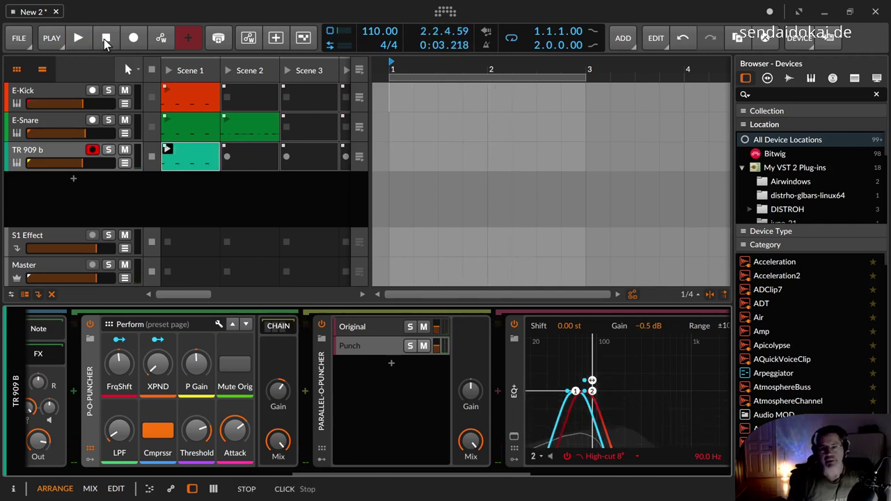